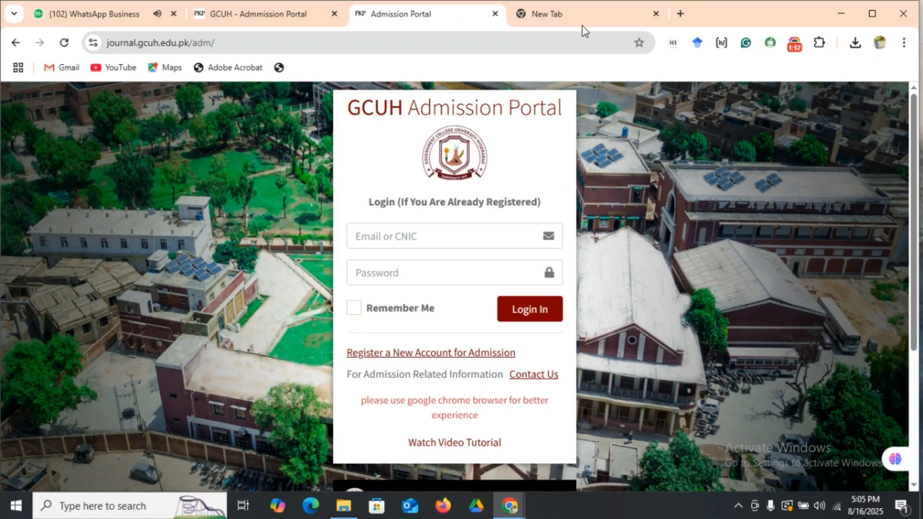
Search Google for gcuh, open the GC University Hyderabad website and dismiss its admissions announcement.
click(576, 6)
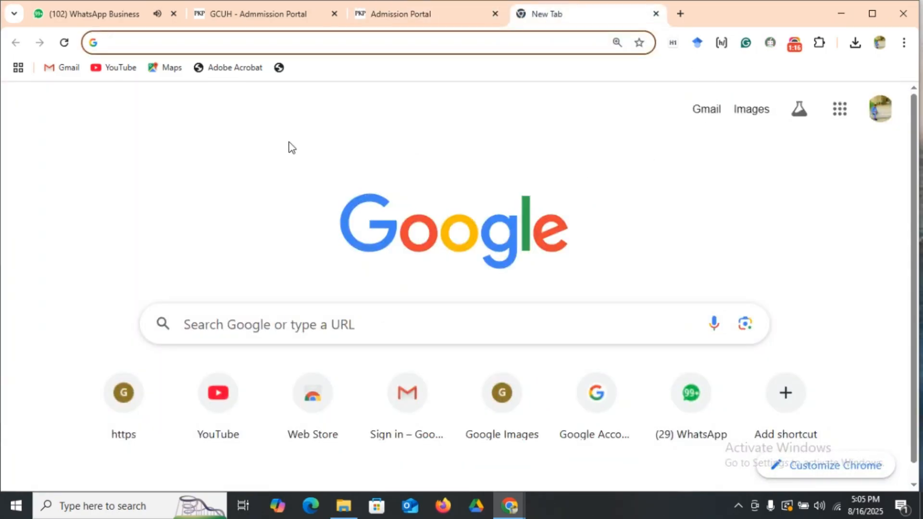
click(283, 326)
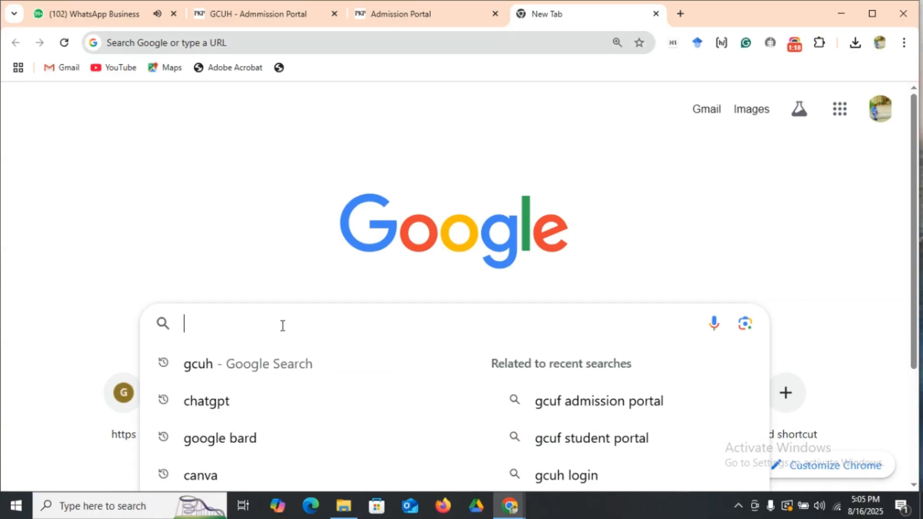
click(302, 374)
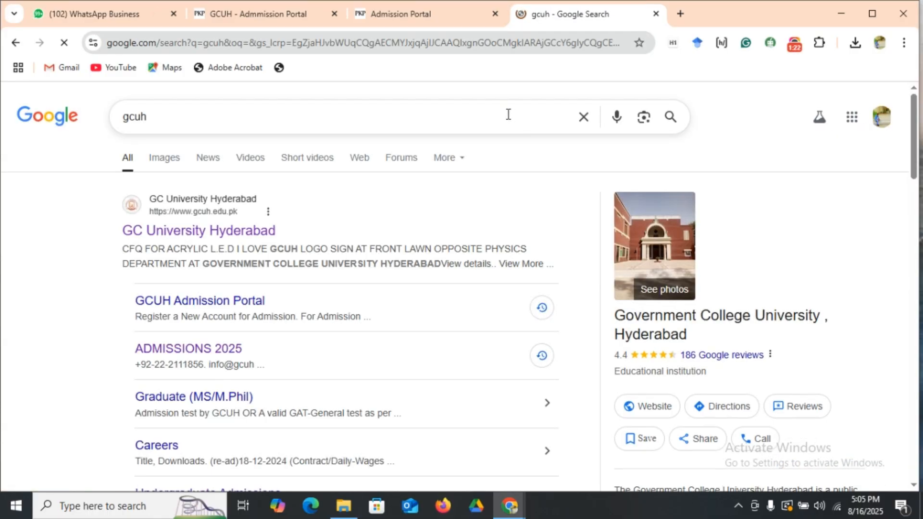
click(191, 231)
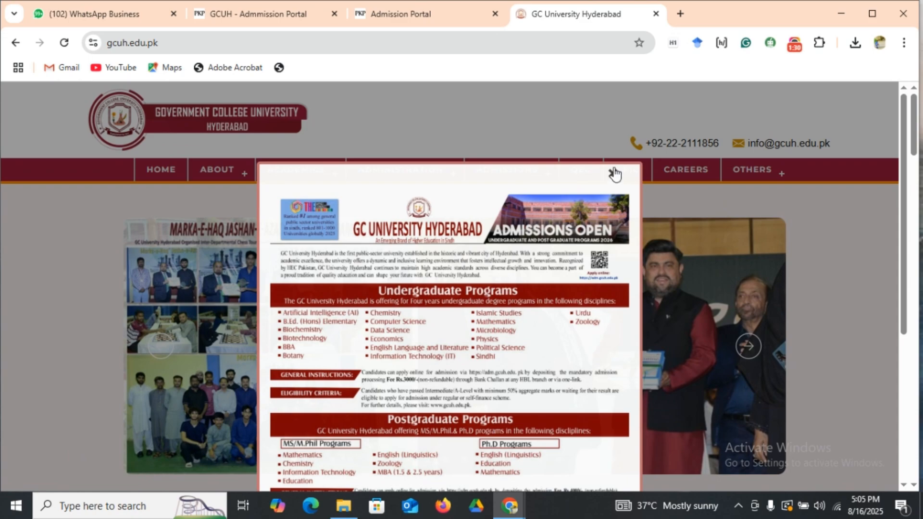
click(612, 173)
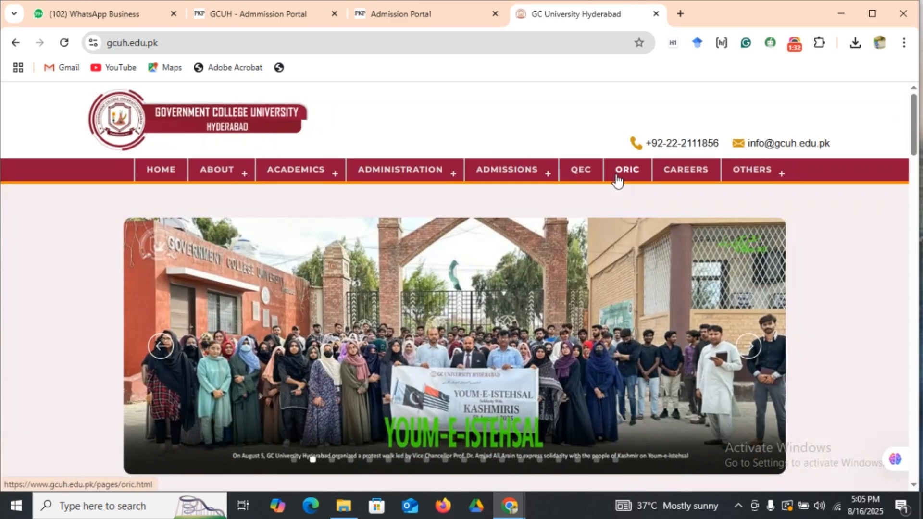
Open the Admission Portal from the website's Notice Board and go to its new-account registration form.
drag(919, 148, 911, 238)
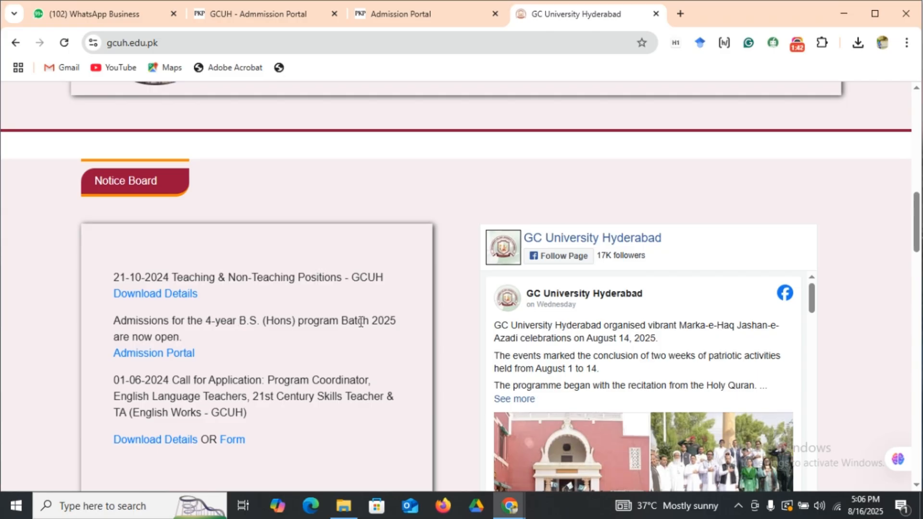
click(147, 356)
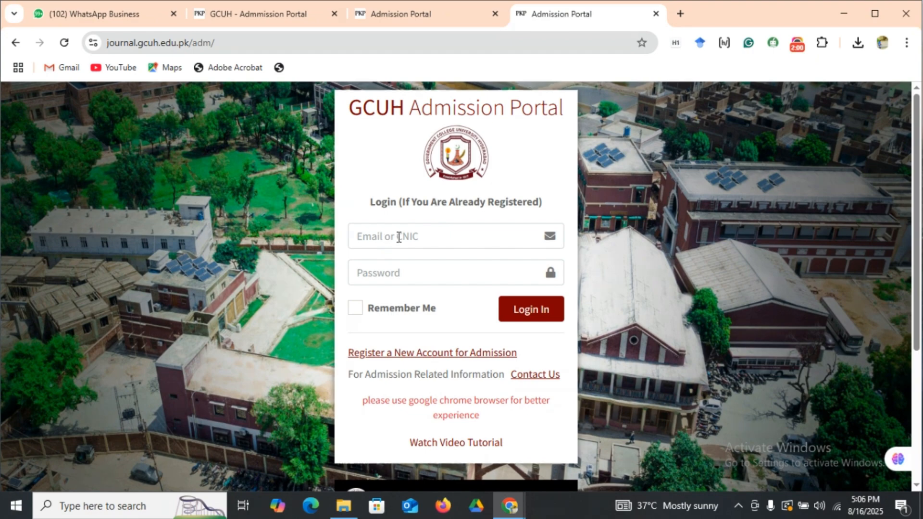
click(393, 353)
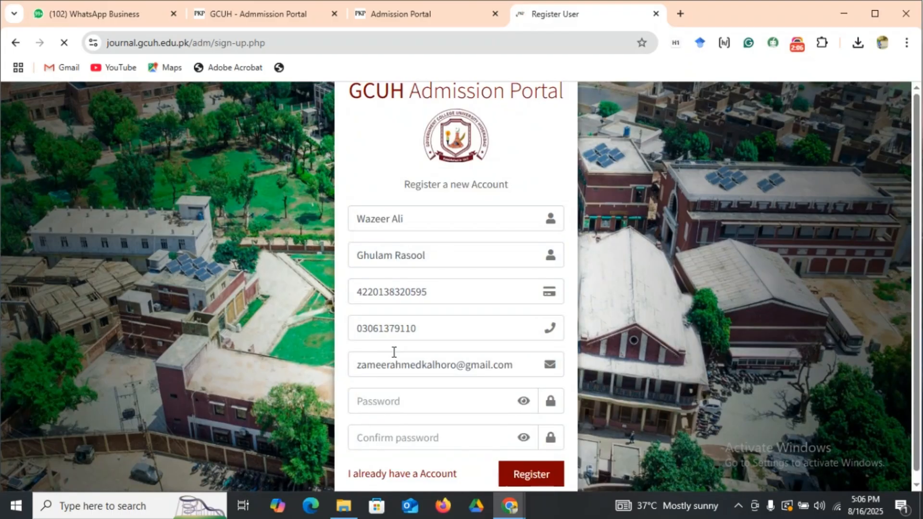
Review the registration form from the applicant's name fields through the passwords and the reCAPTCHA check.
scroll(673, 269, down, 1)
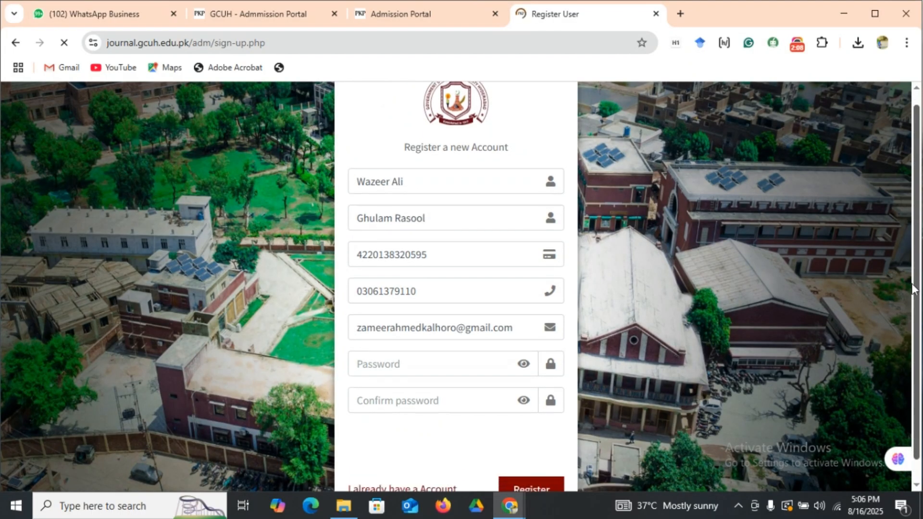
scroll(913, 288, down, 1)
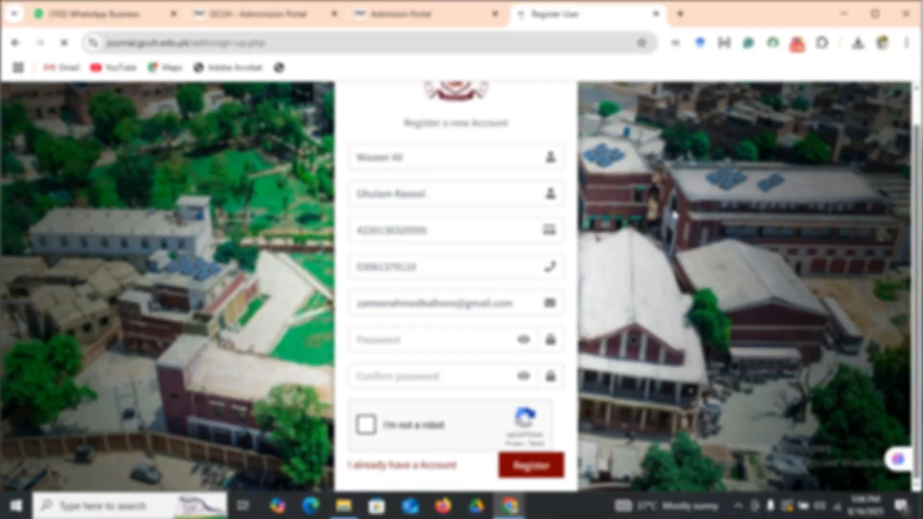
scroll(449, 182, up, 1)
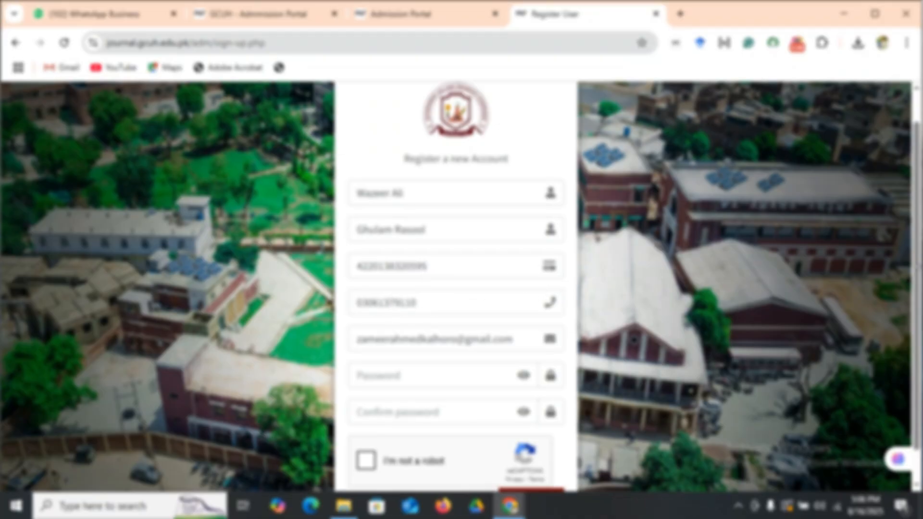
scroll(582, 357, up, 1)
scroll(583, 357, down, 1)
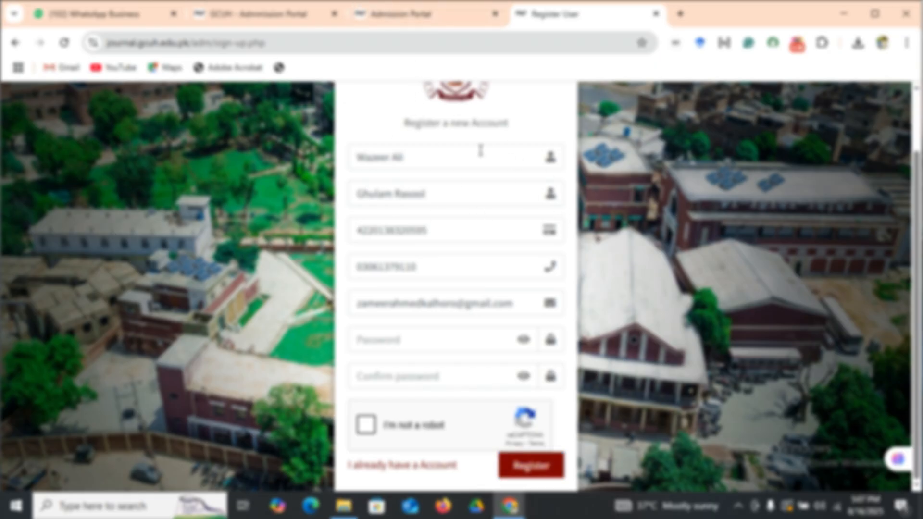
On the already open Admission Portal login page, enter the applicant's e-mail, removing the extra digits from the suggested address.
click(400, 14)
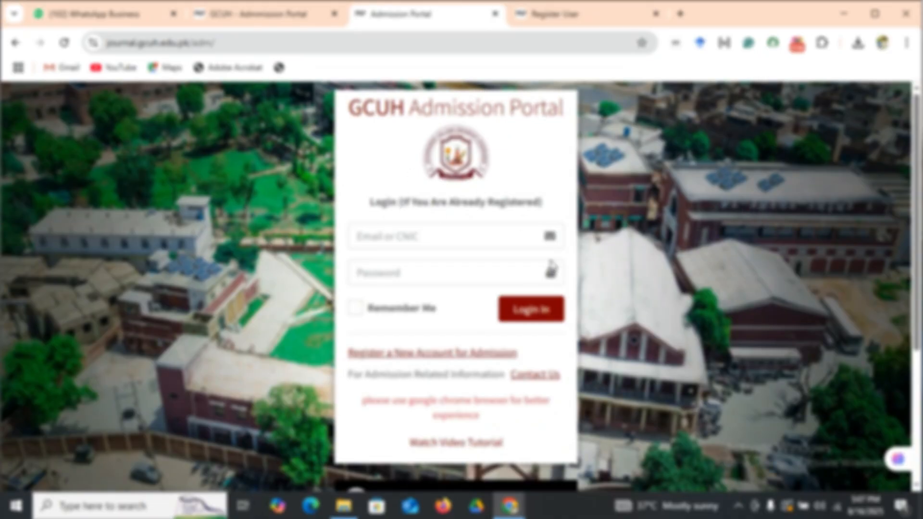
click(400, 237)
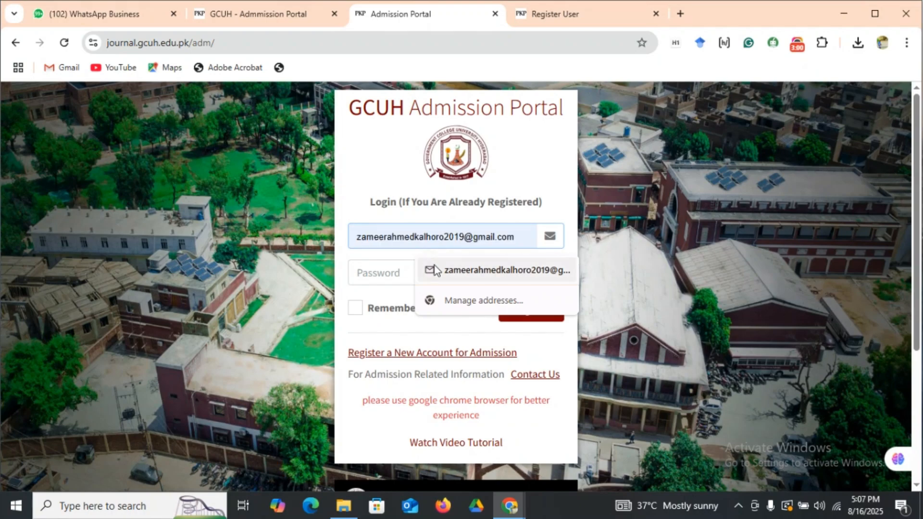
click(427, 270)
click(478, 238)
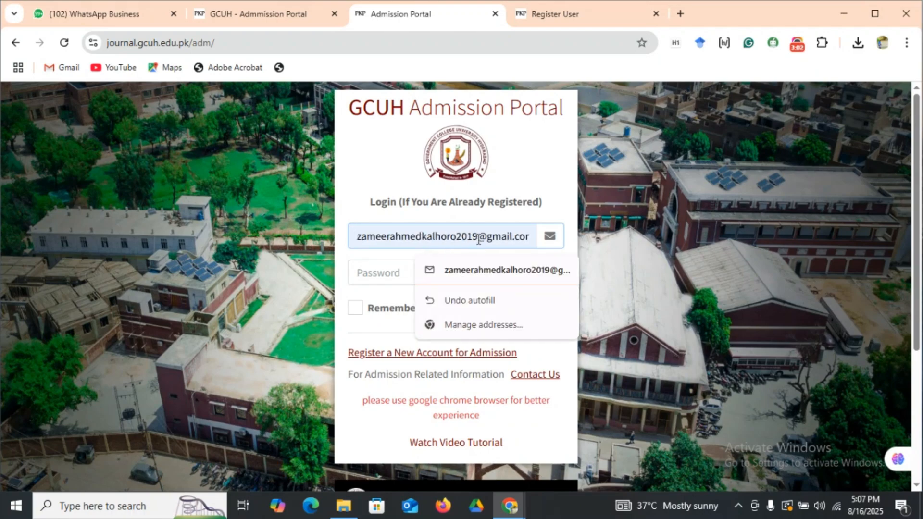
key(BackSpace)
key(BackSpace)
key(BackSpace)
key(BackSpace)
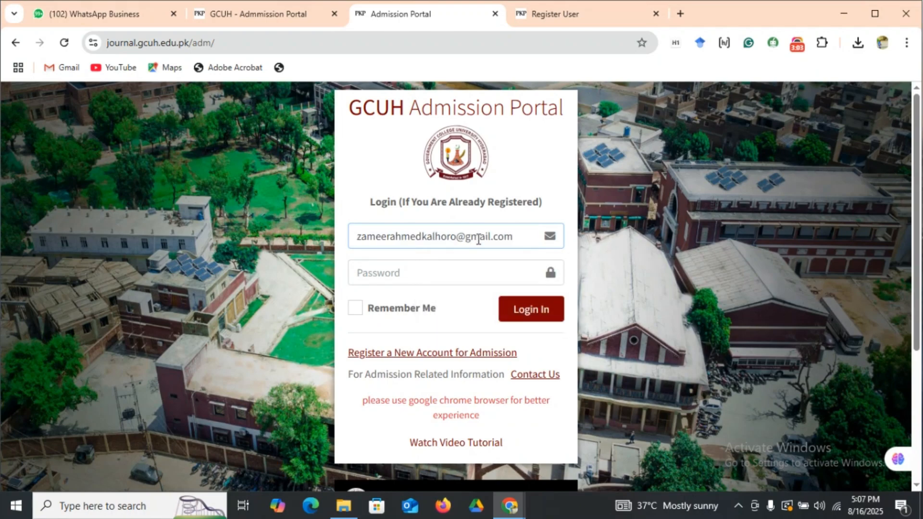
Enter the account password and log in to the admission portal.
click(391, 277)
text(•)
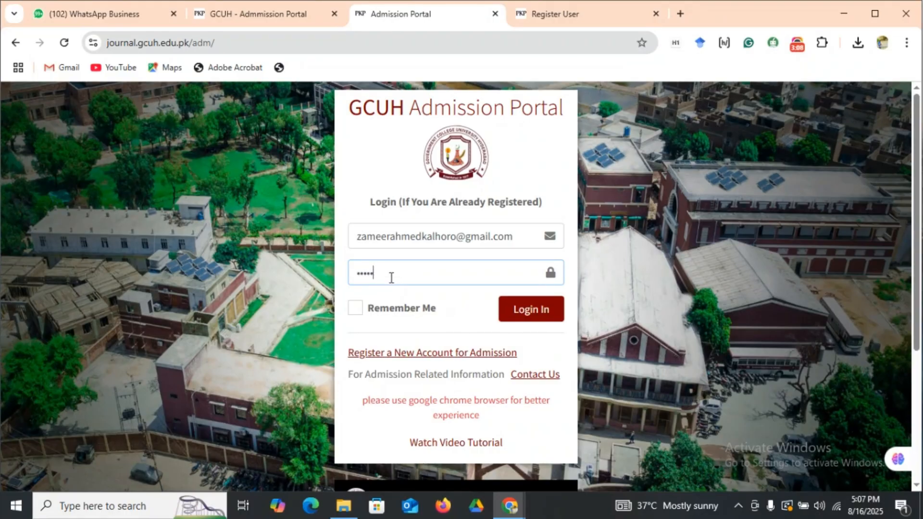
text(•••••)
key(Return)
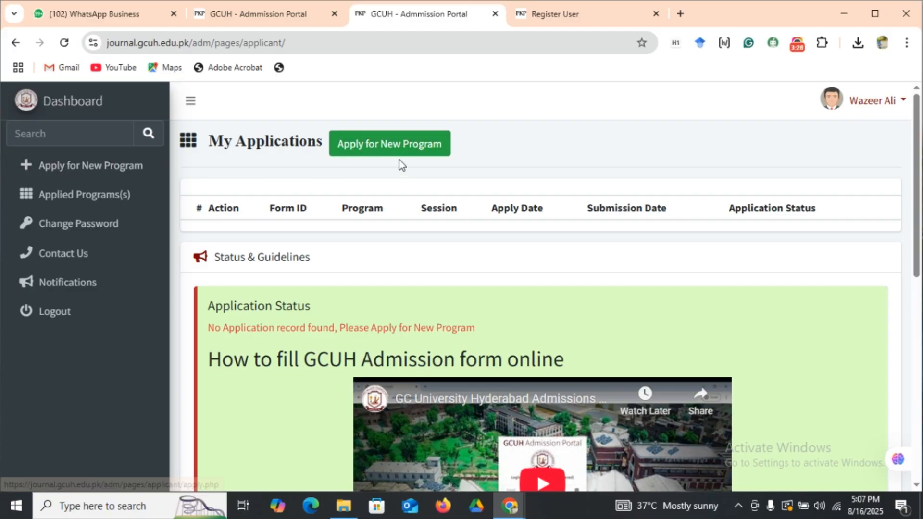
Apply for the Bachelor program, session Admission 2025-26, and confirm the program choice.
click(368, 147)
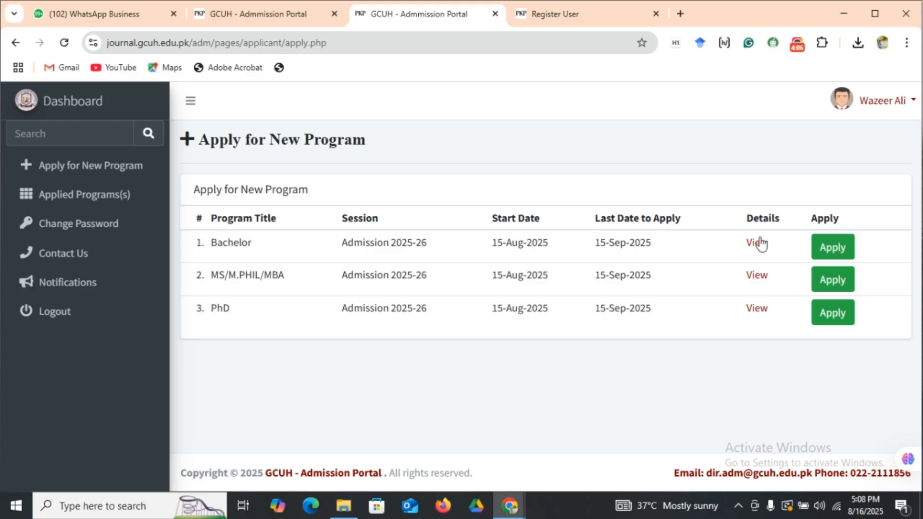
click(833, 246)
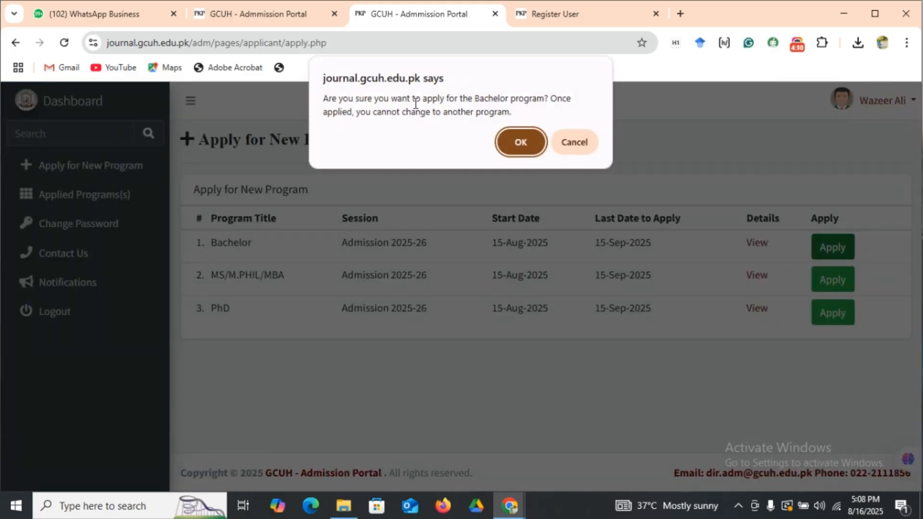
click(523, 142)
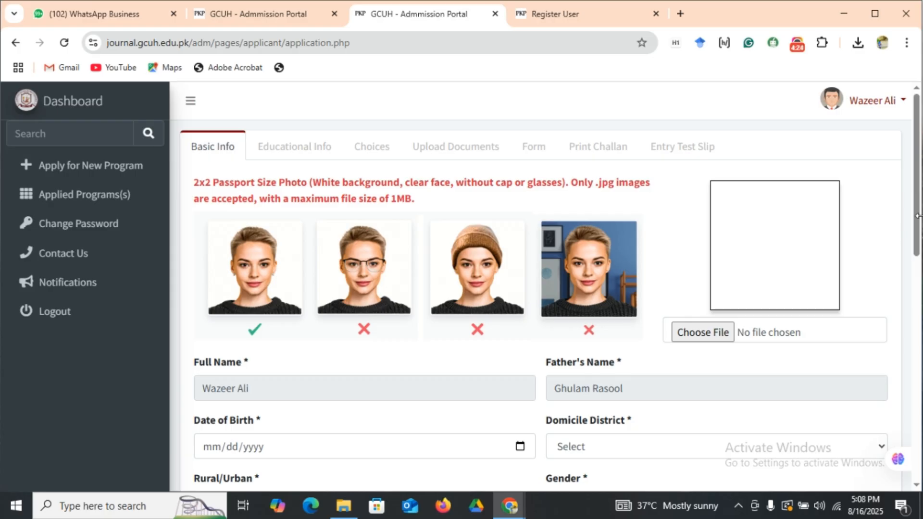
Upload portrait-young-smiling-man (1).jpg from Downloads as the applicant's passport size photo.
scroll(918, 215, down, 2)
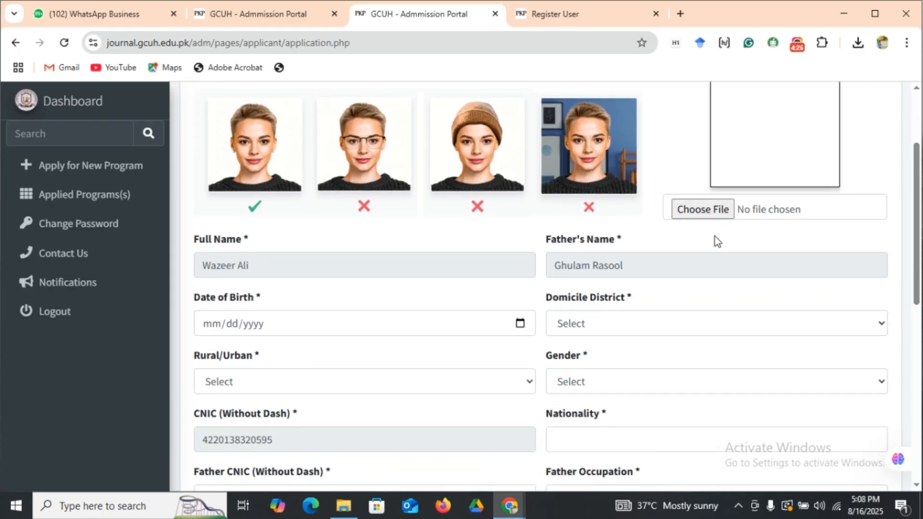
click(700, 214)
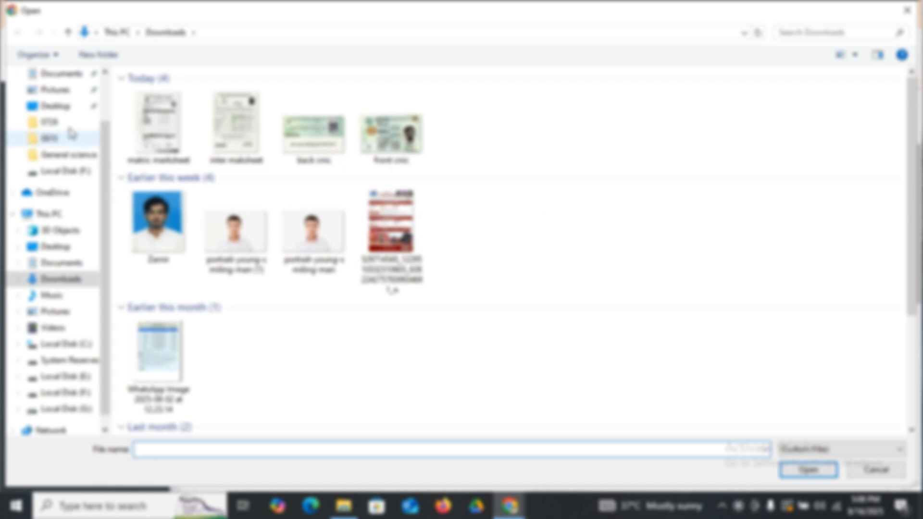
click(234, 265)
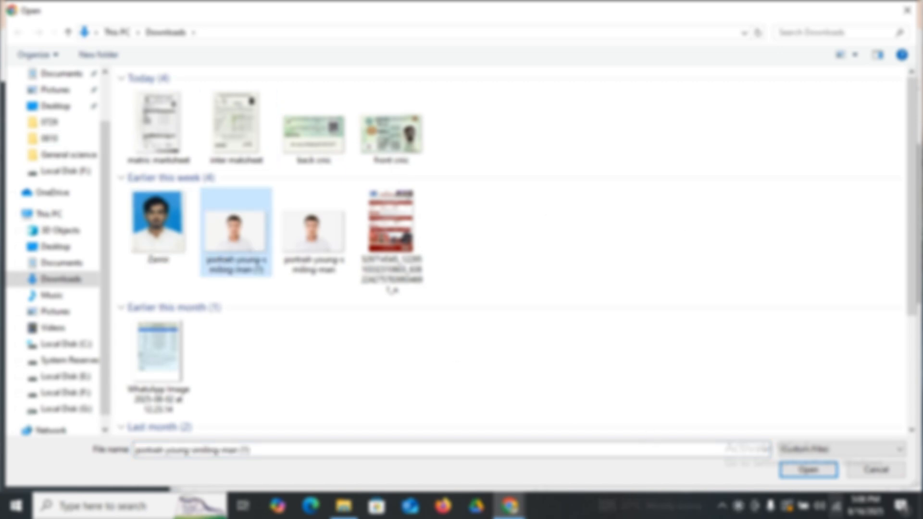
click(809, 471)
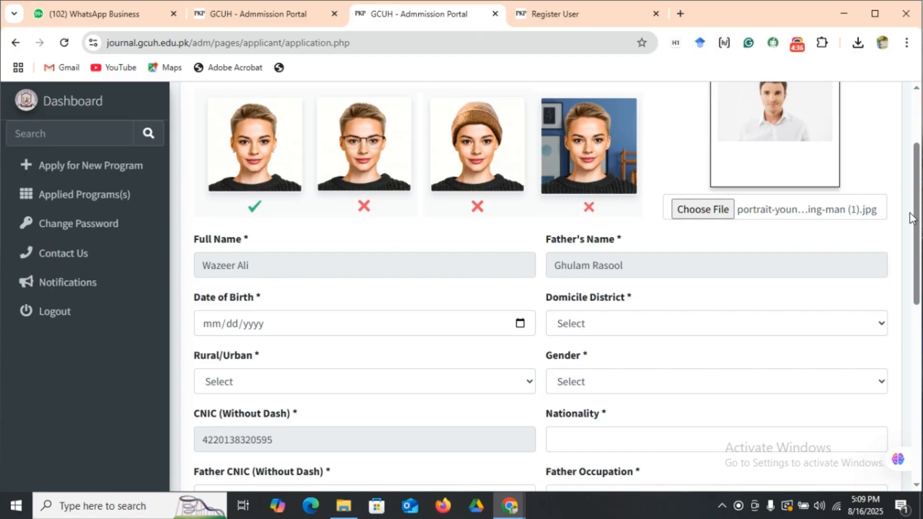
Fill in the applicant's date of birth and choose Hyderabad as the domicile district.
mouse_move(919, 243)
mouse_down()
mouse_move(919, 276)
mouse_move(920, 253)
mouse_up()
scroll(543, 141, down, 3)
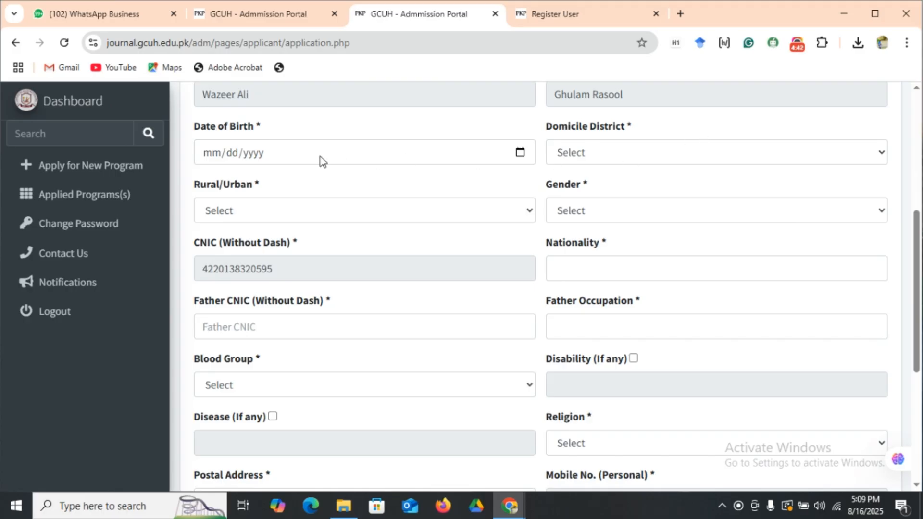
click(520, 152)
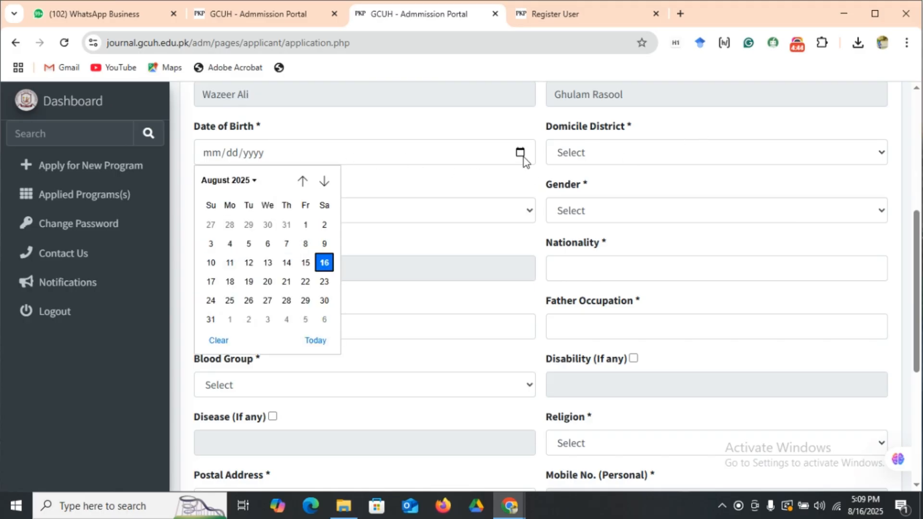
click(257, 181)
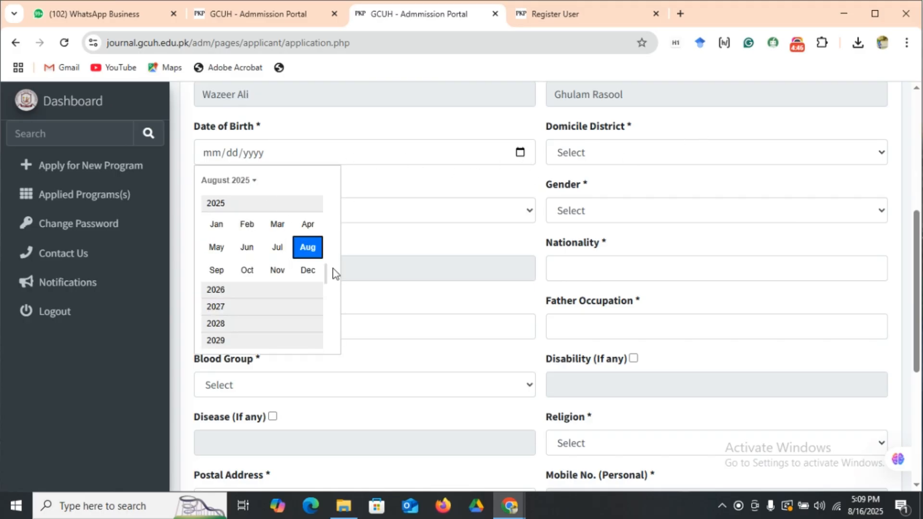
drag(327, 279, 332, 199)
click(331, 195)
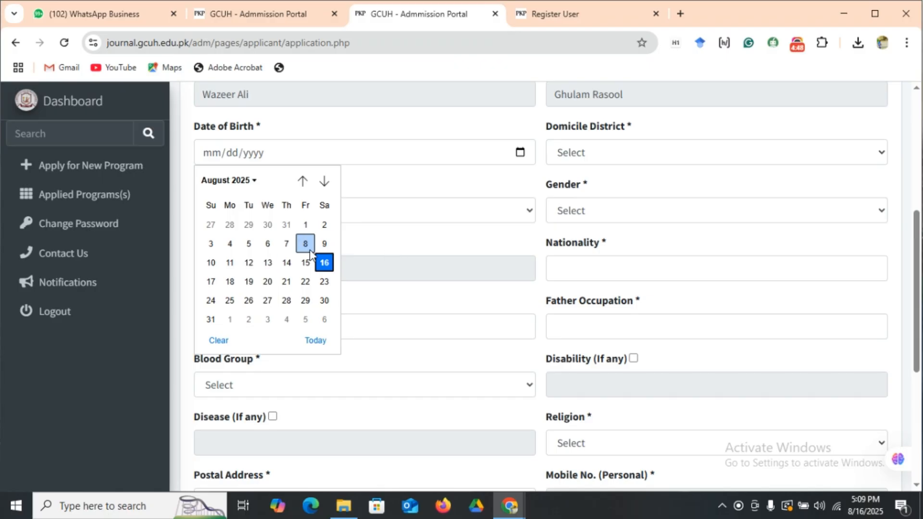
click(253, 181)
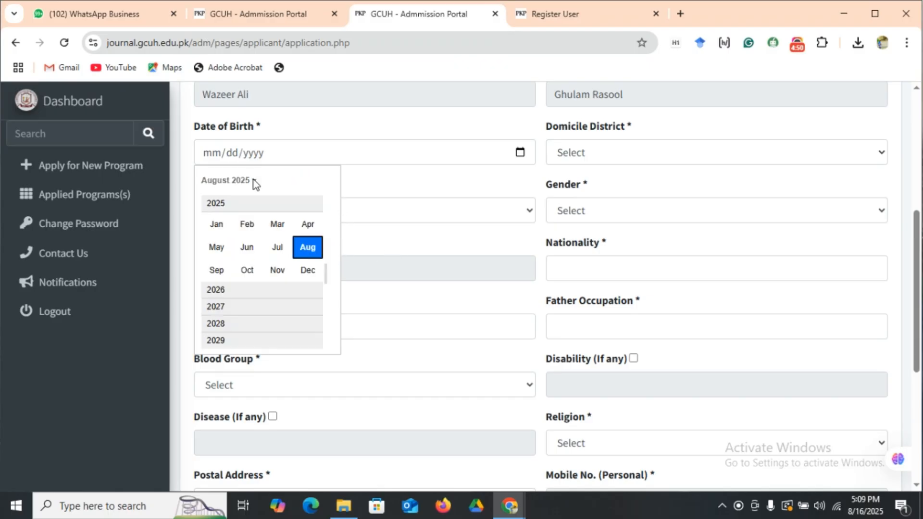
drag(328, 272, 327, 227)
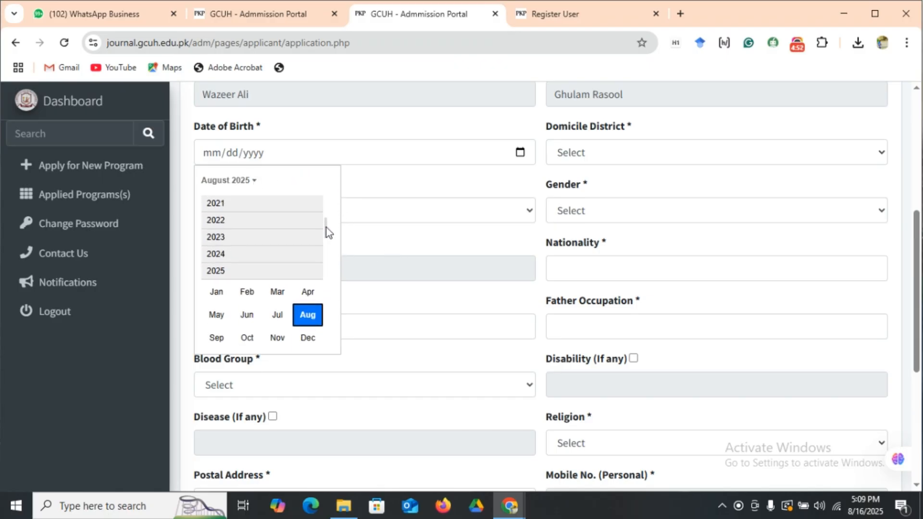
scroll(327, 227, up, 1)
click(250, 203)
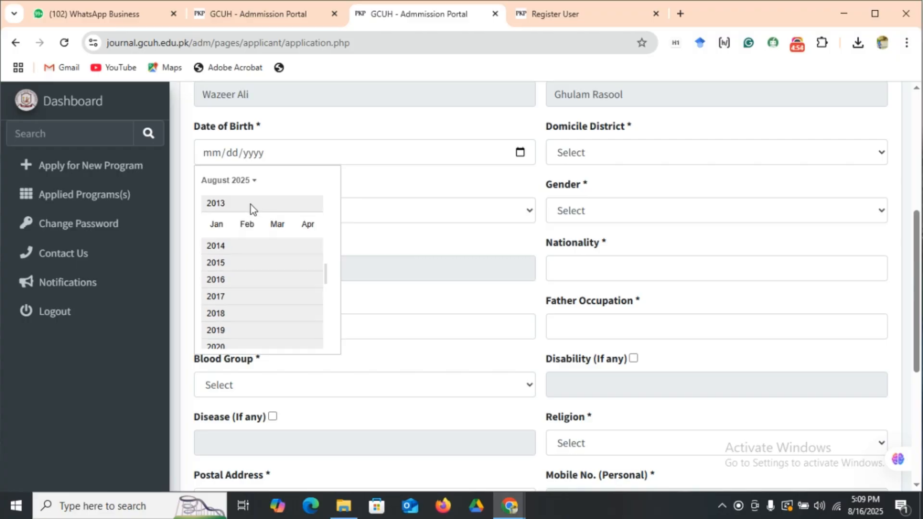
click(217, 247)
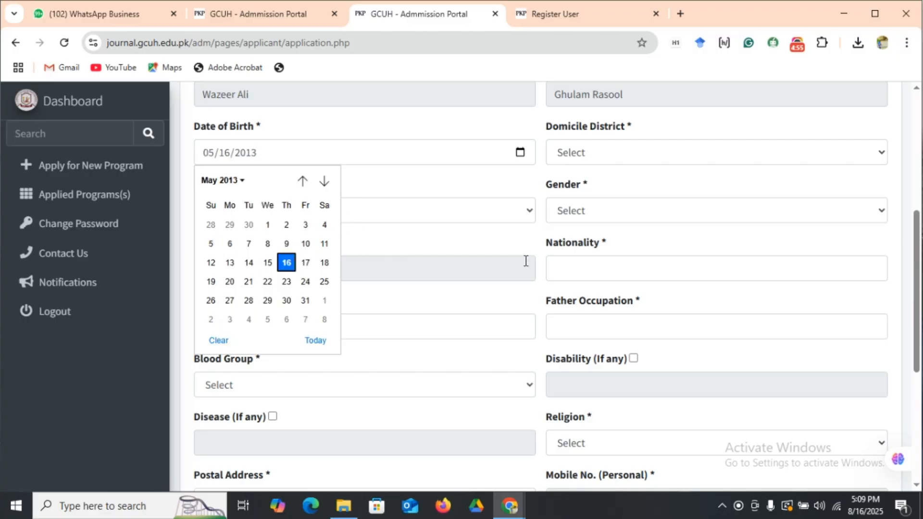
click(404, 234)
click(662, 156)
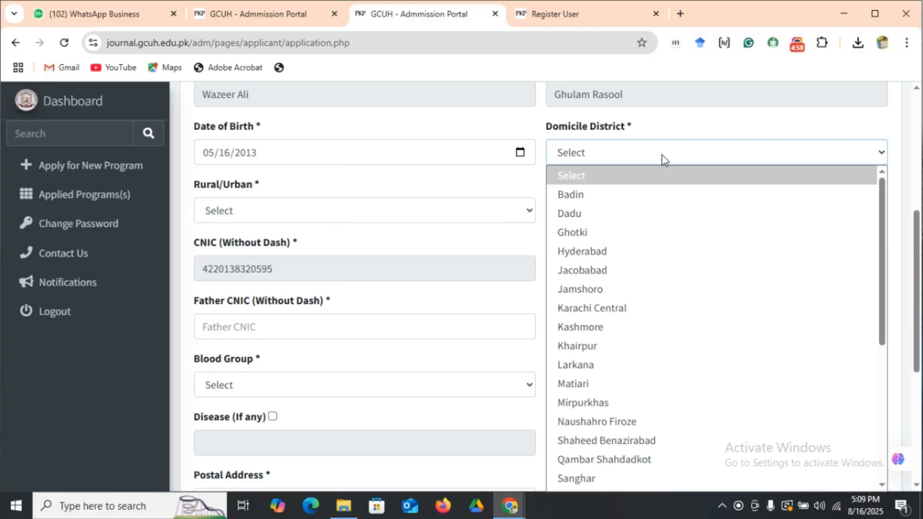
click(670, 252)
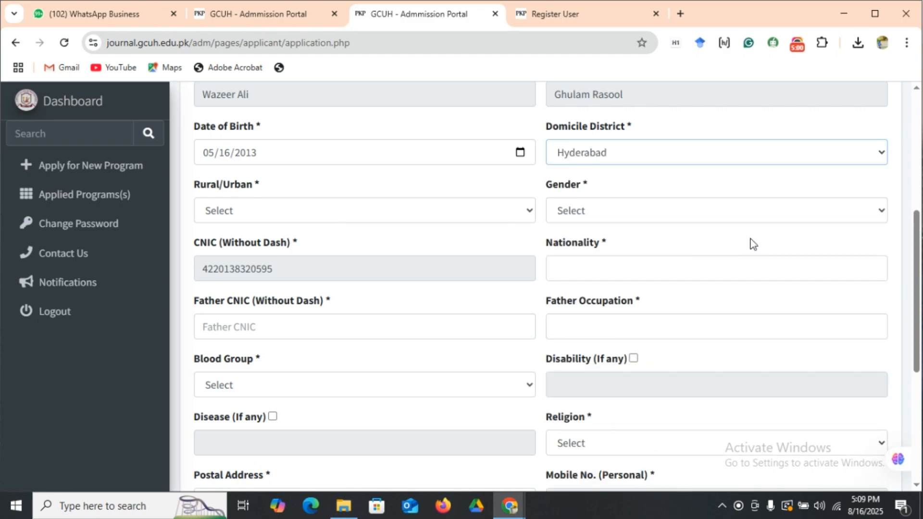
Set the applicant's Rural/Urban status to Rural, gender to Male and nationality to Pakistan.
click(358, 209)
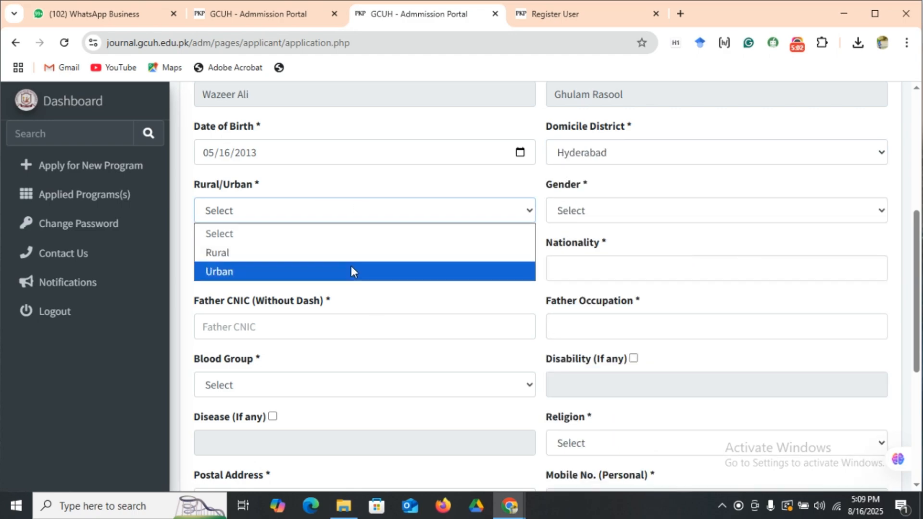
click(359, 255)
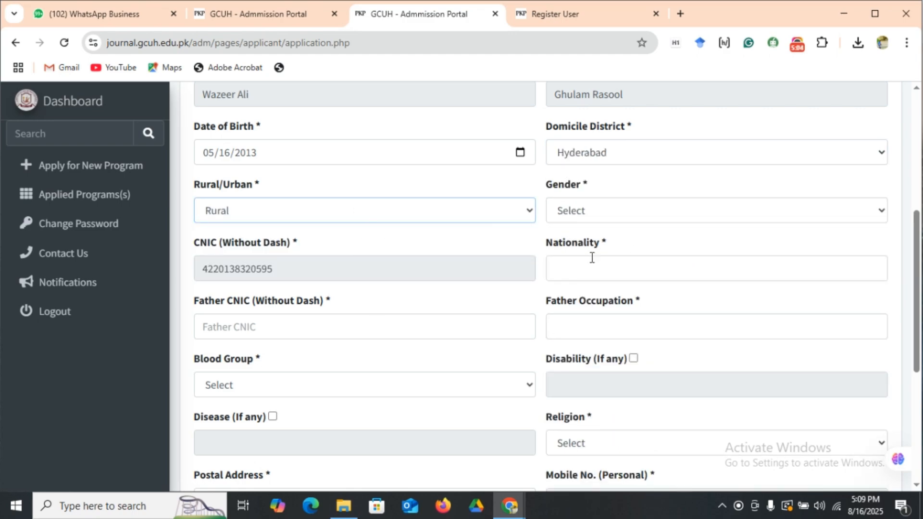
click(601, 214)
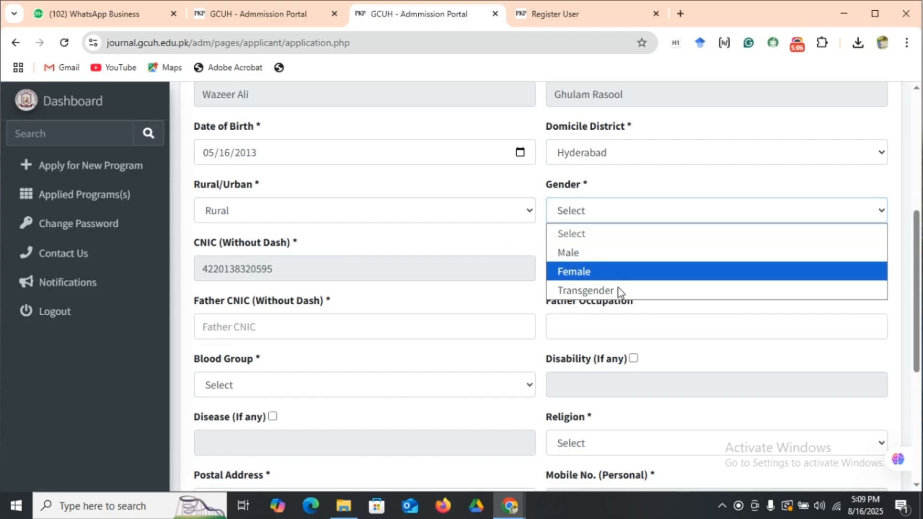
click(618, 253)
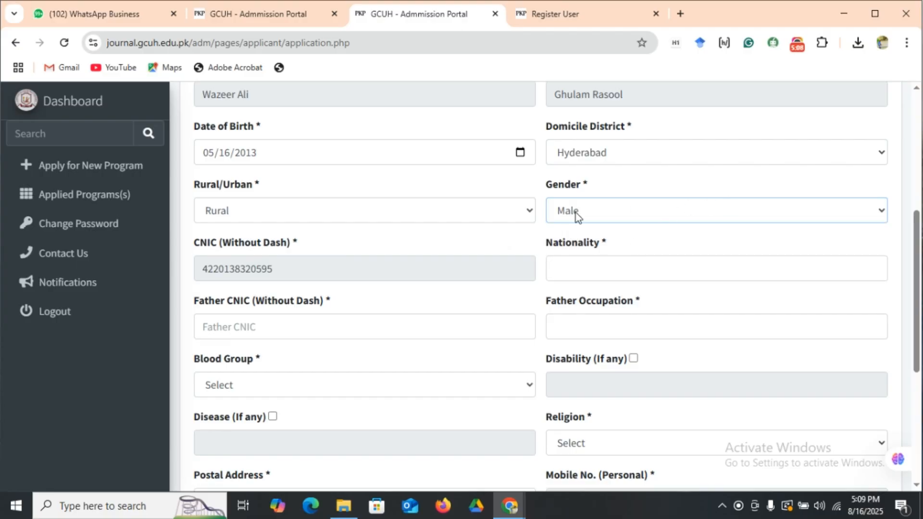
click(577, 268)
click(683, 313)
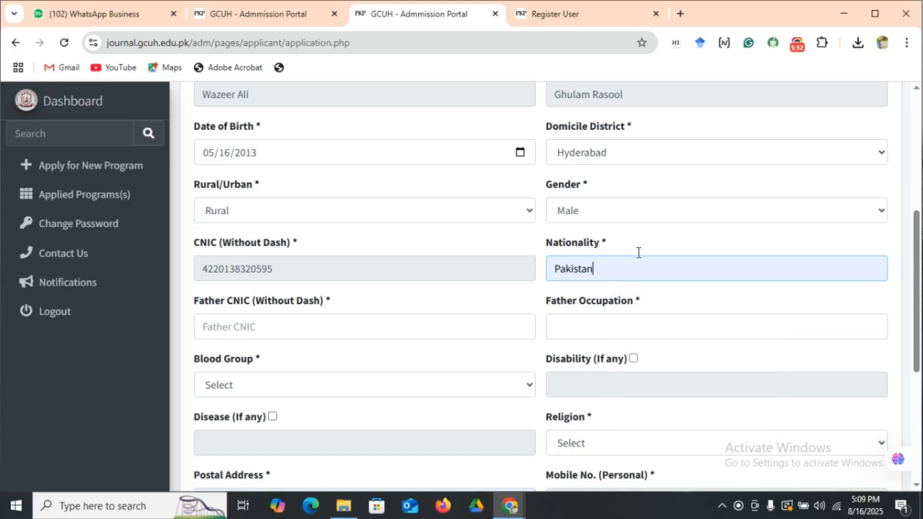
Fill in the father's CNIC number and enter "government servent" as the father's occupation.
drag(918, 272, 918, 297)
click(250, 263)
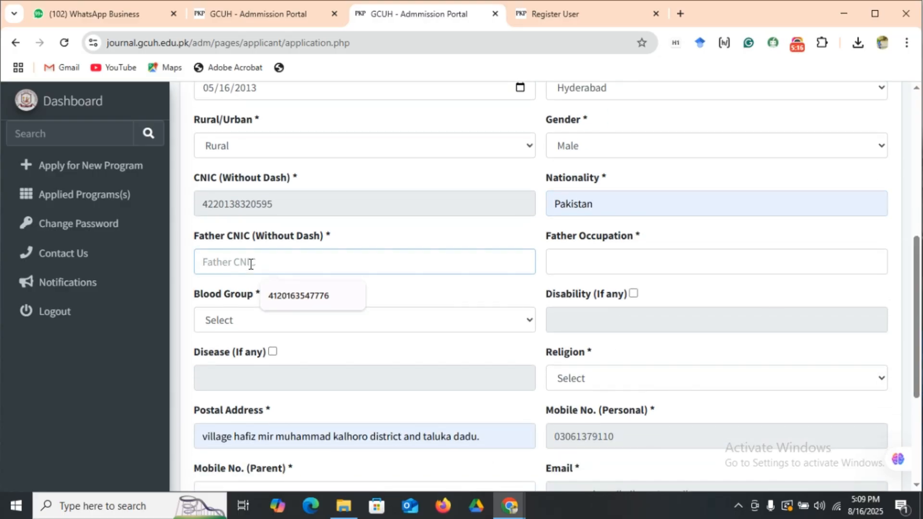
click(270, 295)
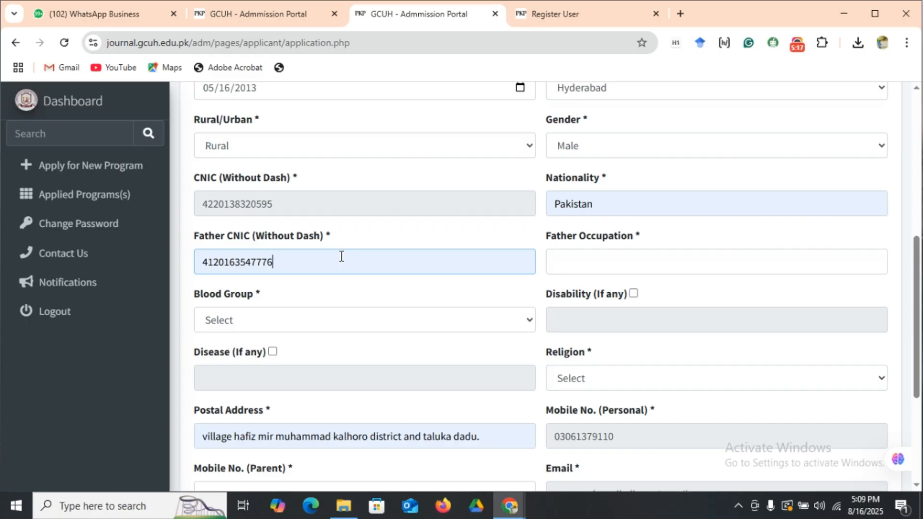
click(557, 259)
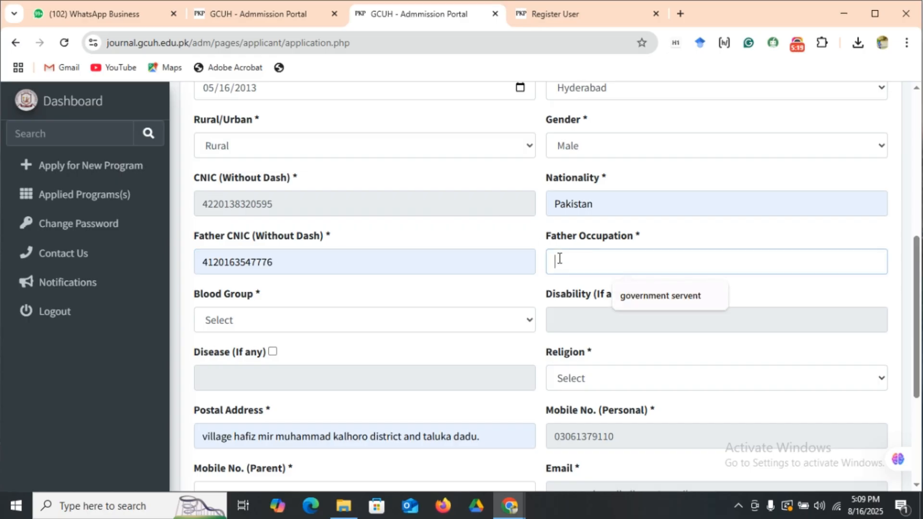
click(632, 296)
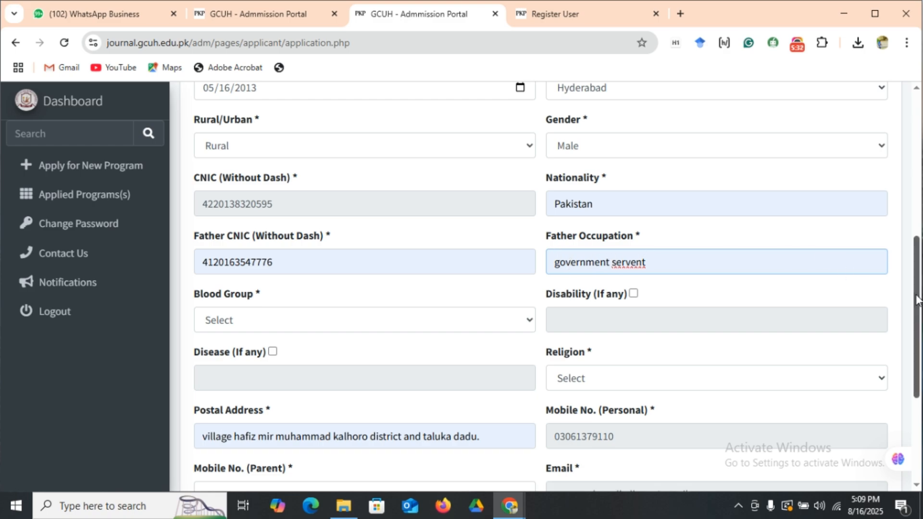
Choose O+ as the blood group and fill in the parent's mobile number.
scroll(917, 299, down, 1)
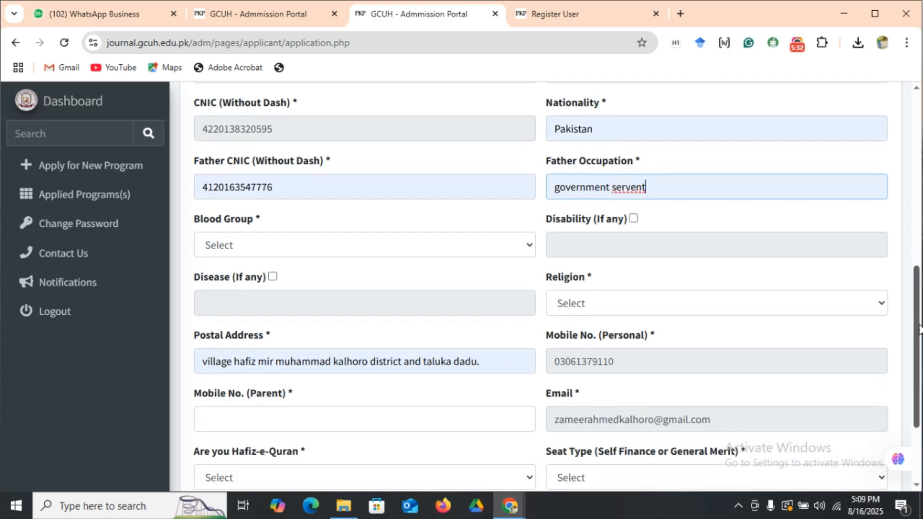
click(398, 238)
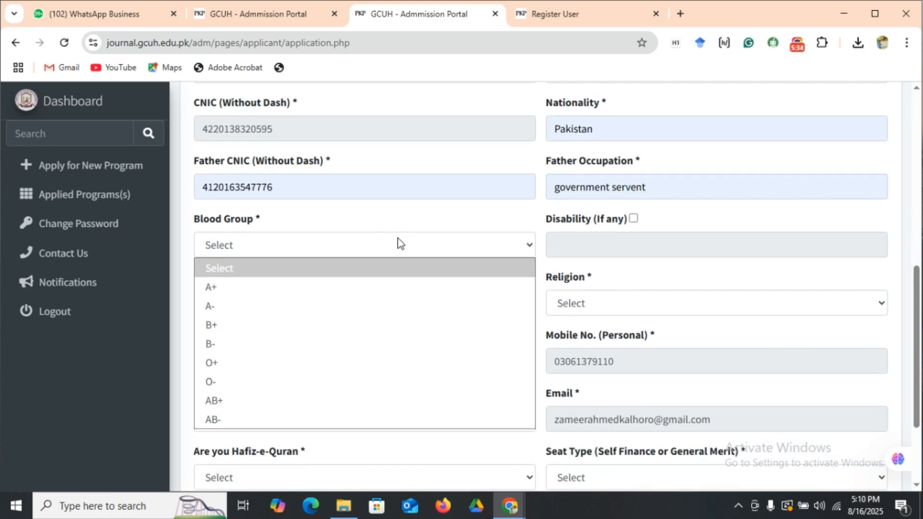
click(402, 358)
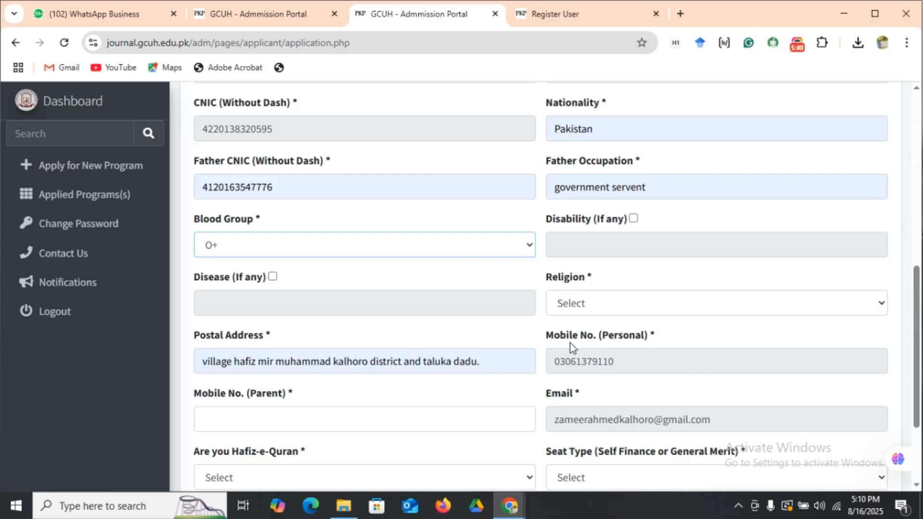
drag(917, 331, 920, 387)
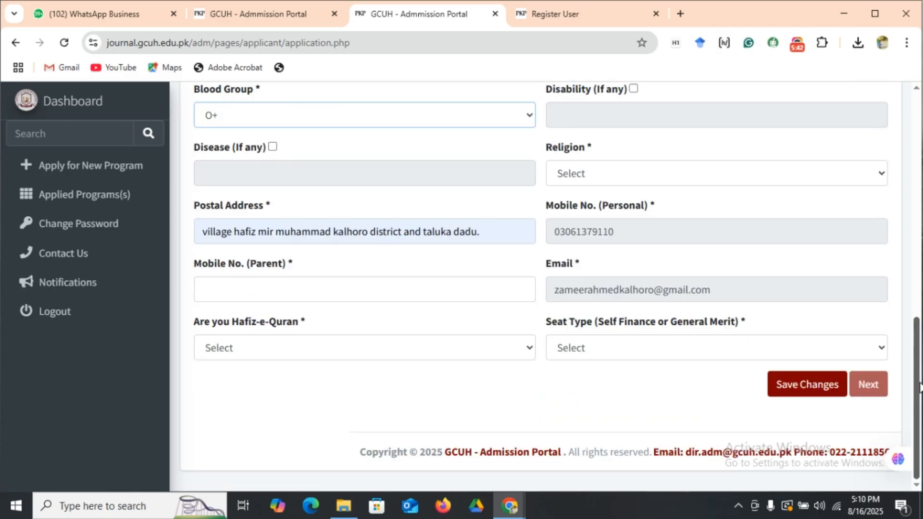
click(224, 282)
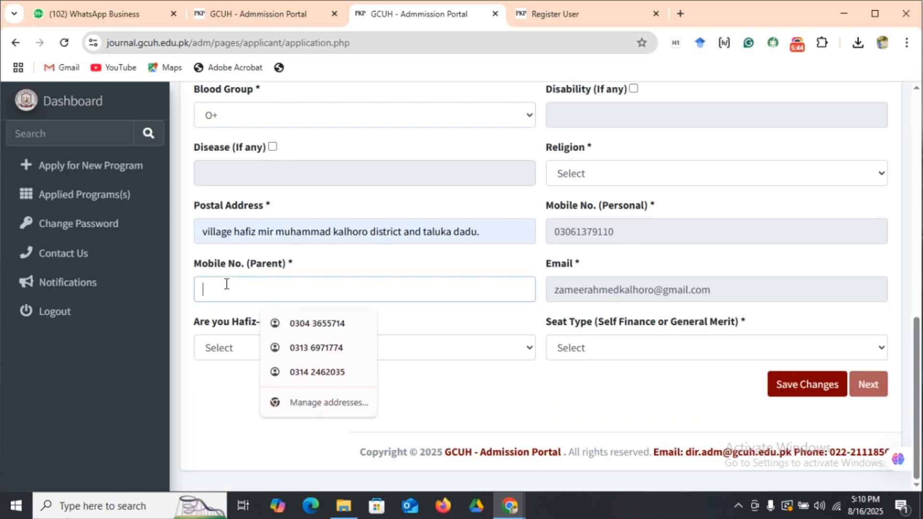
click(308, 350)
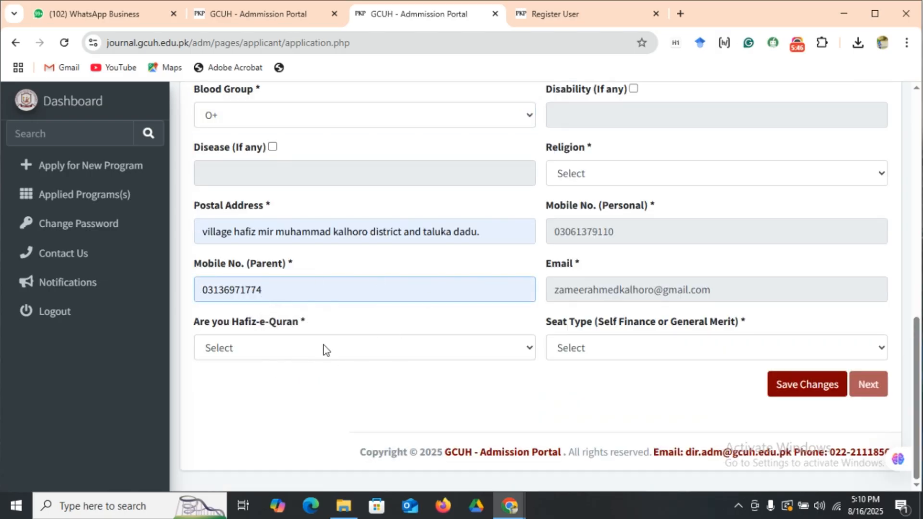
Answer No to the Hafiz-e-Quran question and choose General Merit as the seat type.
click(388, 349)
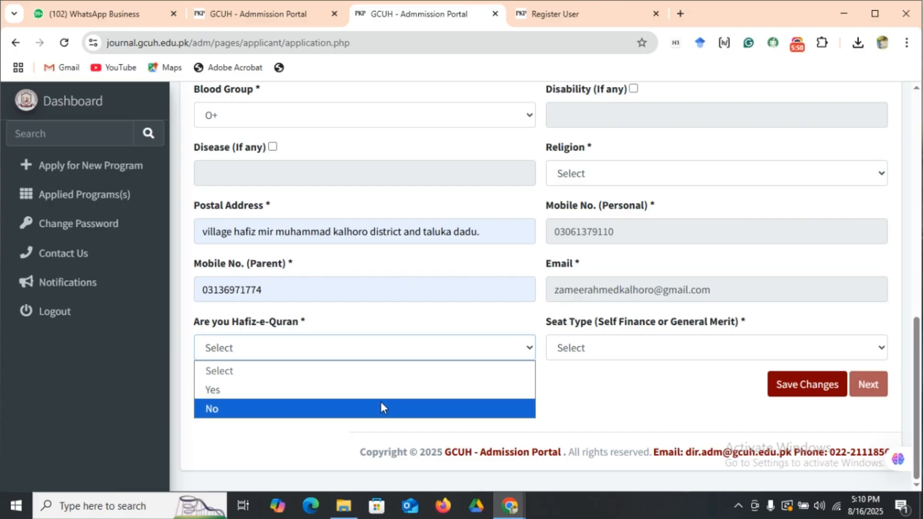
click(381, 409)
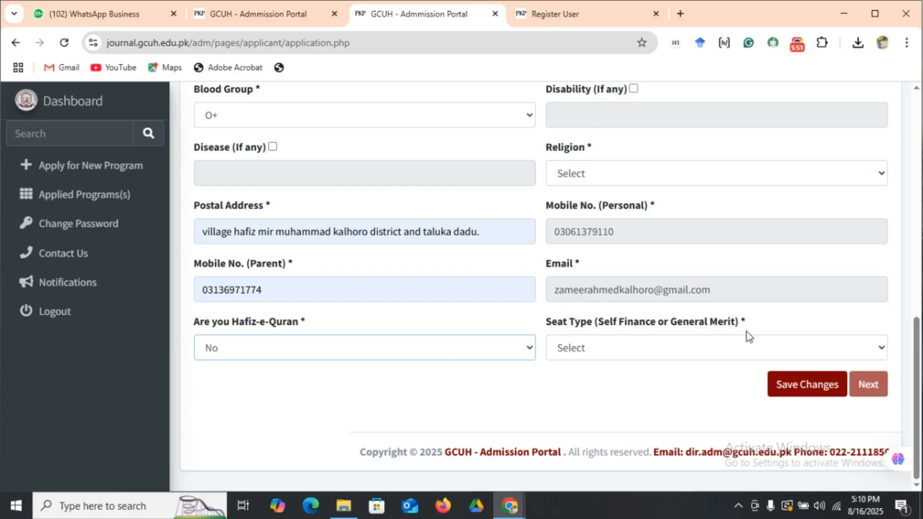
click(656, 347)
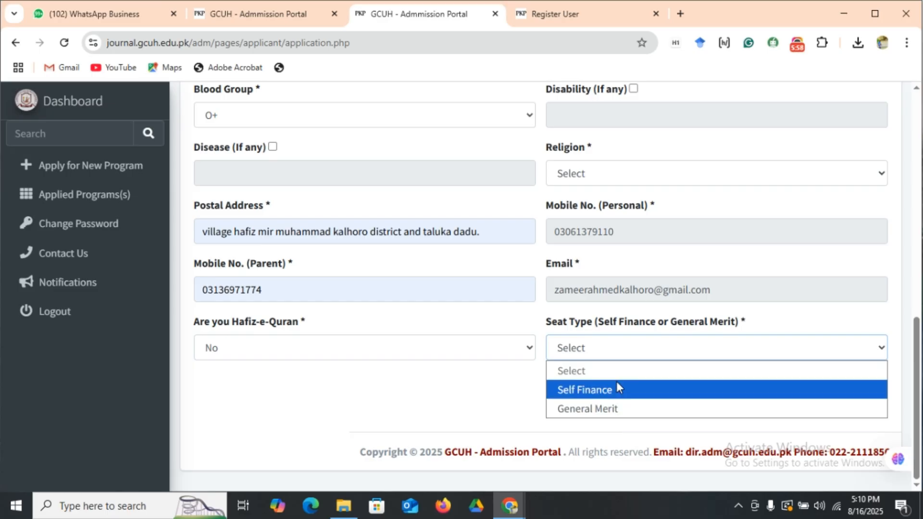
click(615, 411)
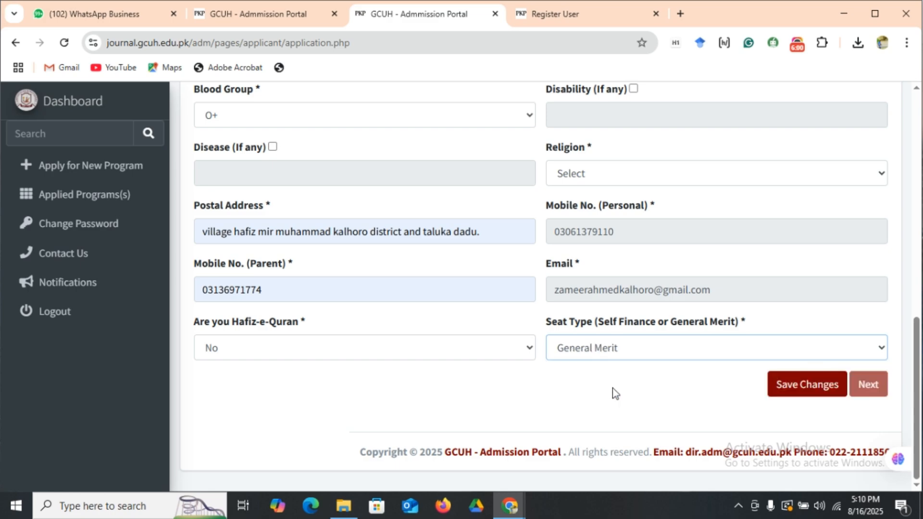
Review the filled-in fields and try to save the basic information.
drag(918, 360, 918, 304)
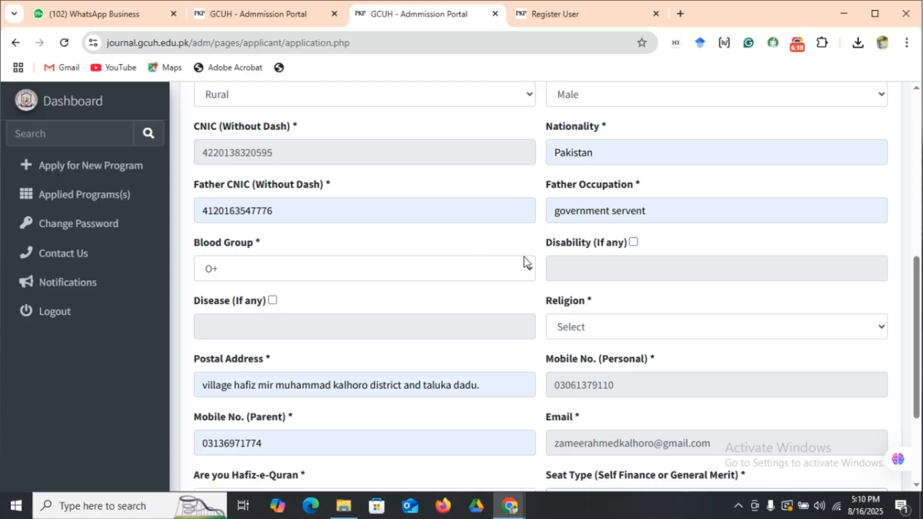
mouse_move(918, 322)
mouse_down()
mouse_move(918, 301)
mouse_move(919, 332)
mouse_move(918, 316)
mouse_up()
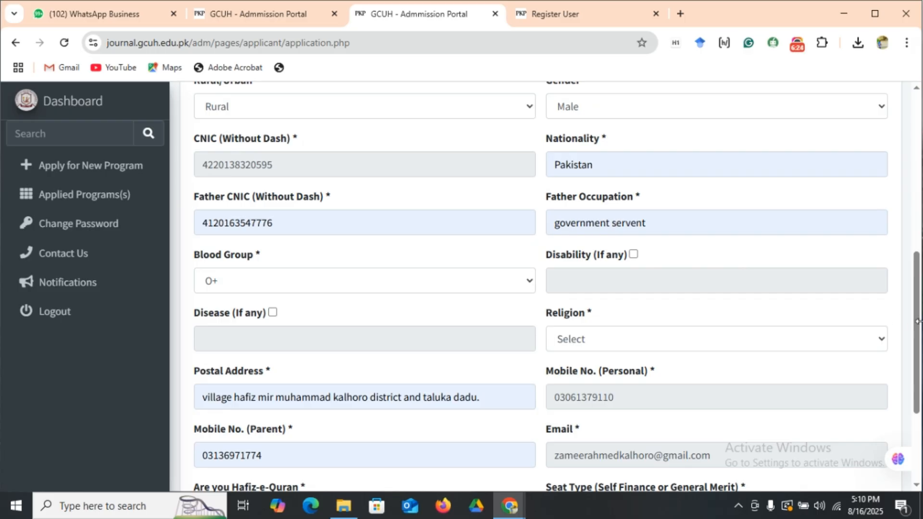
scroll(918, 323, down, 3)
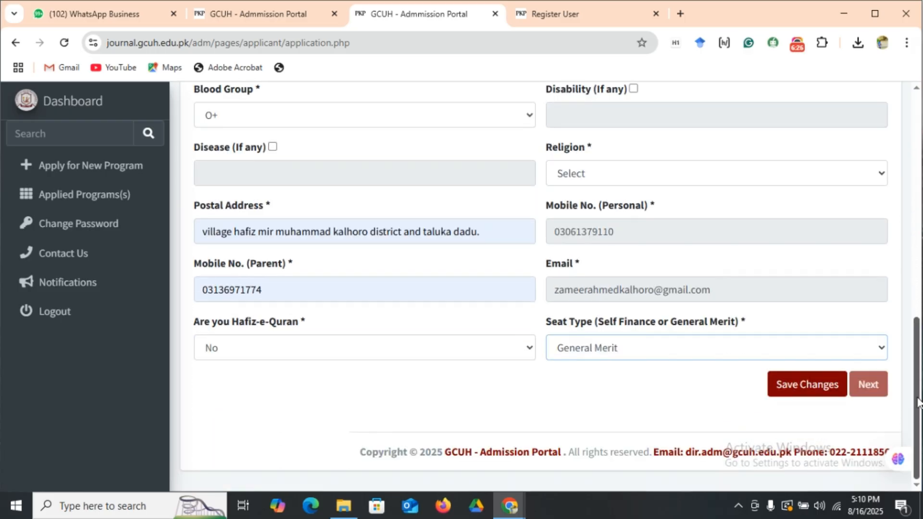
click(801, 384)
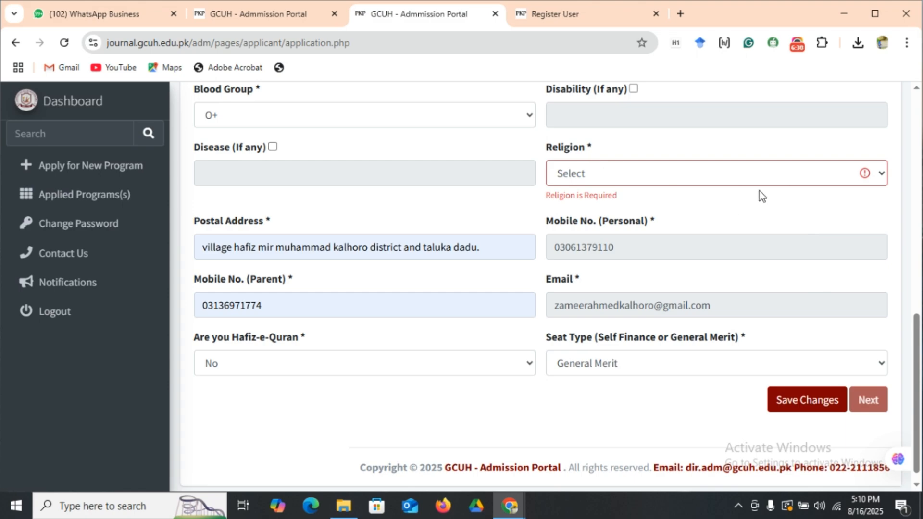
Choose Islam as the religion, then save the basic information and dismiss the confirmation.
click(772, 171)
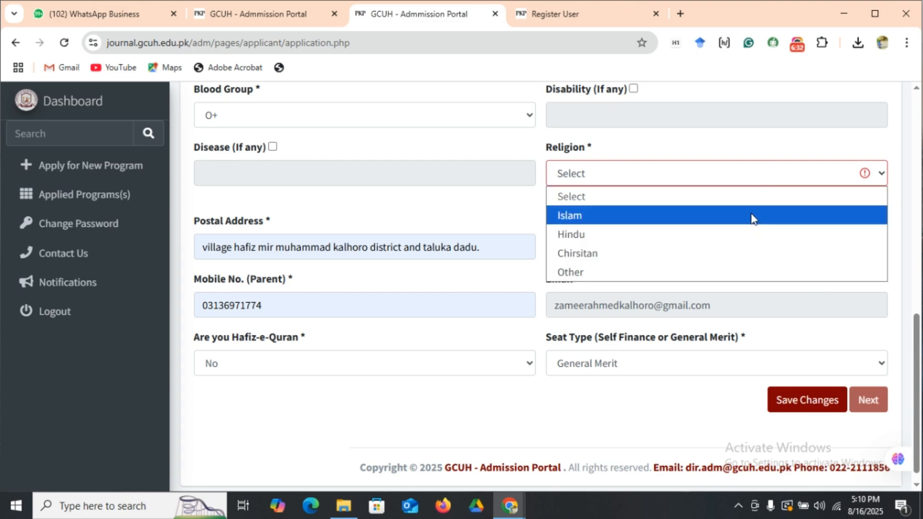
click(750, 214)
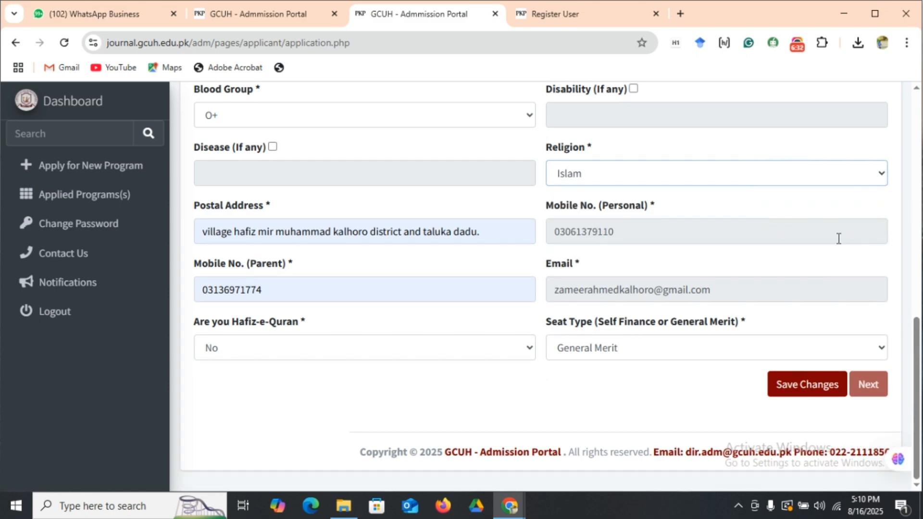
click(784, 389)
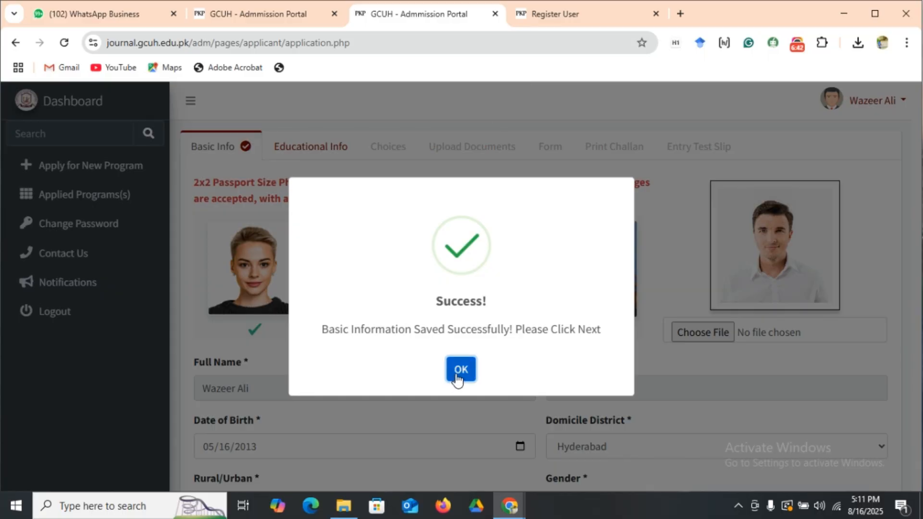
click(462, 370)
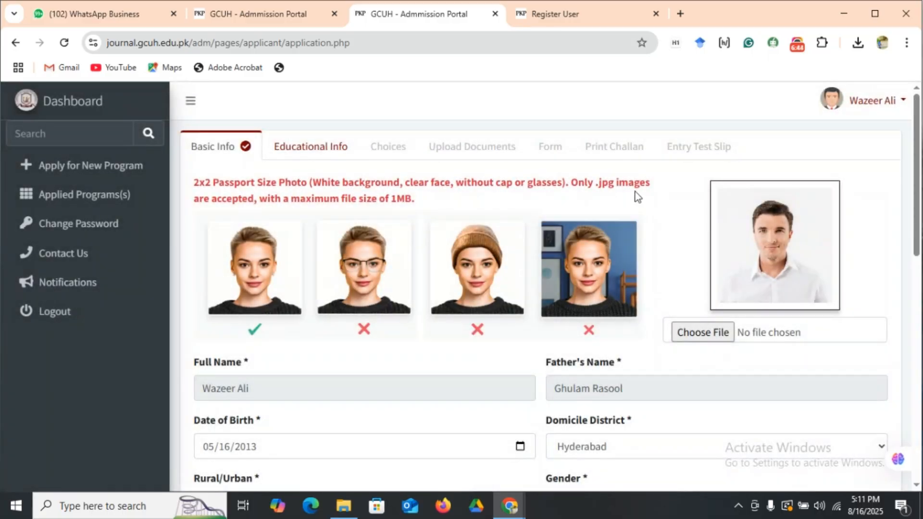
In Educational Info, set the Matric (SSC) board to Hyderabad, year of passing to 2019 and exam type to Annual.
click(303, 145)
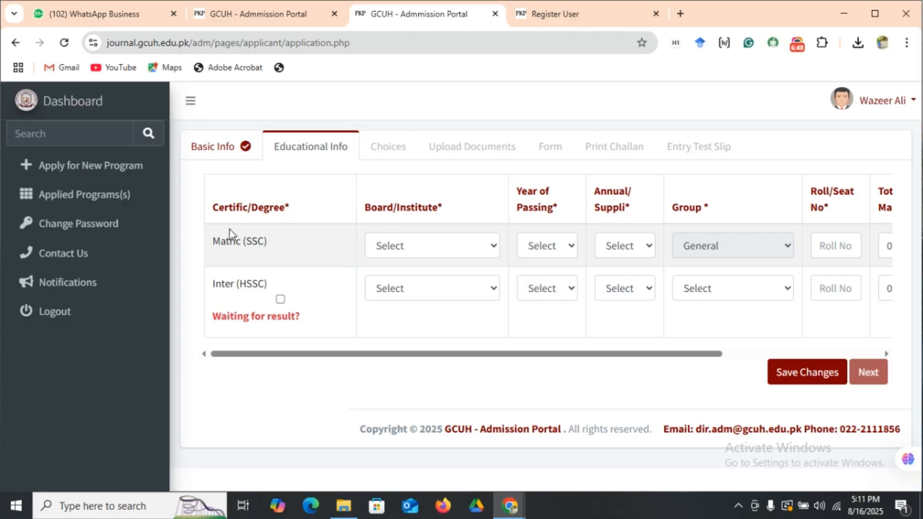
click(490, 247)
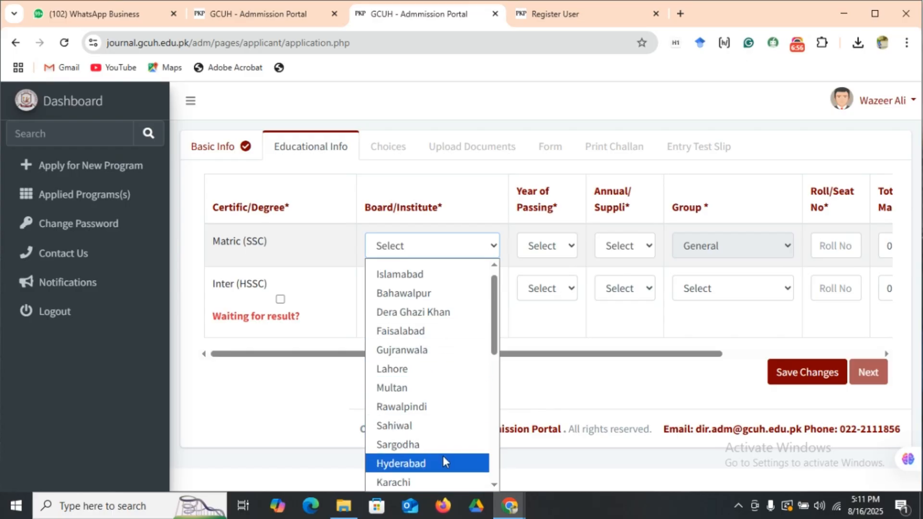
click(443, 462)
click(554, 242)
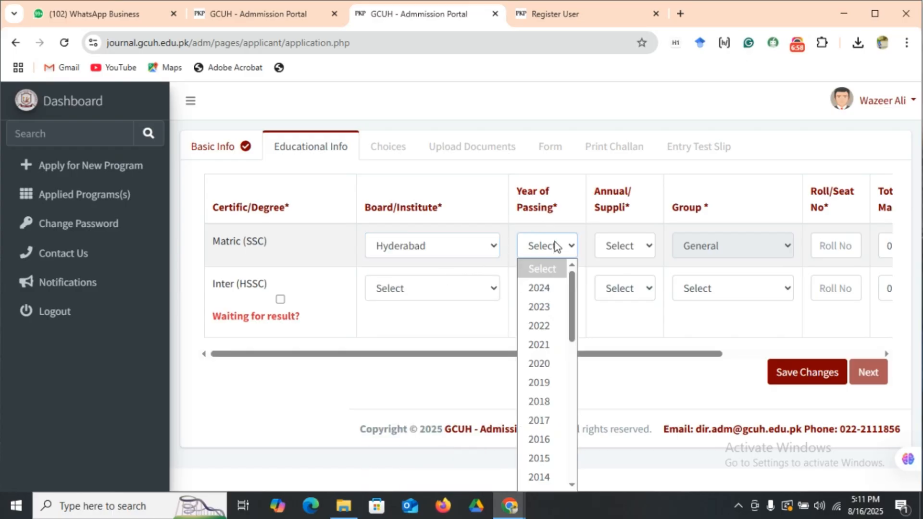
click(546, 388)
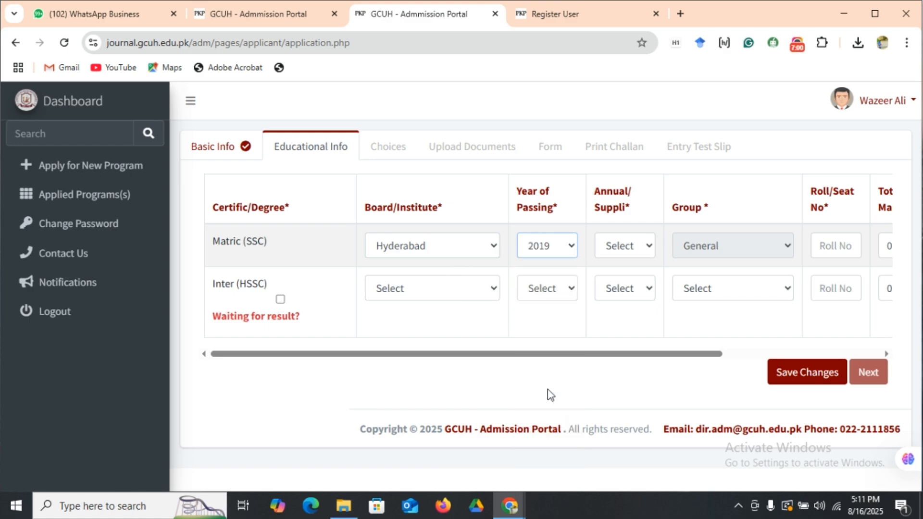
click(642, 247)
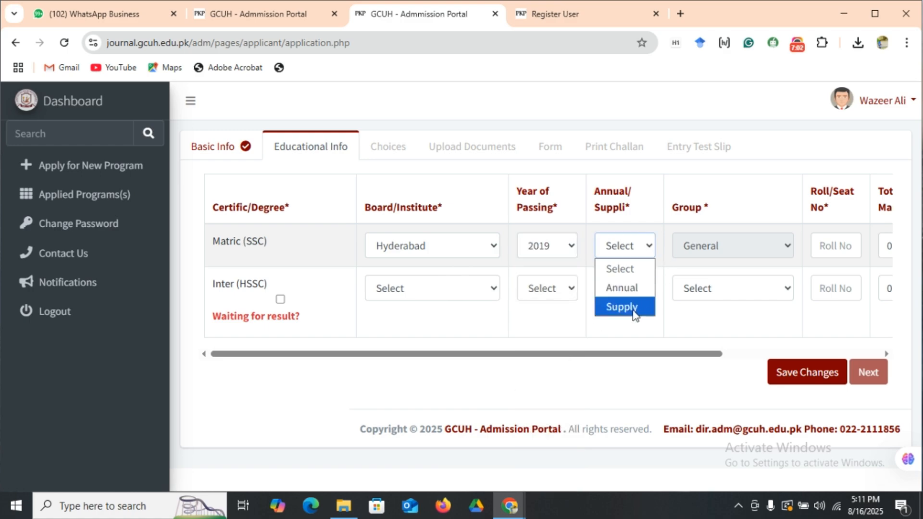
click(633, 291)
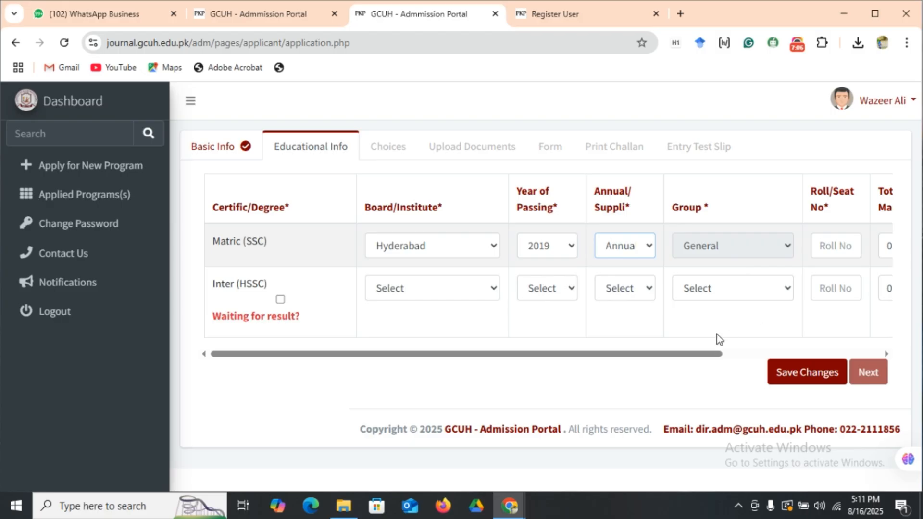
Fill in the Matric (SSC) roll number, set the total marks to 1100 and the obtained marks to 850.
drag(664, 355, 814, 354)
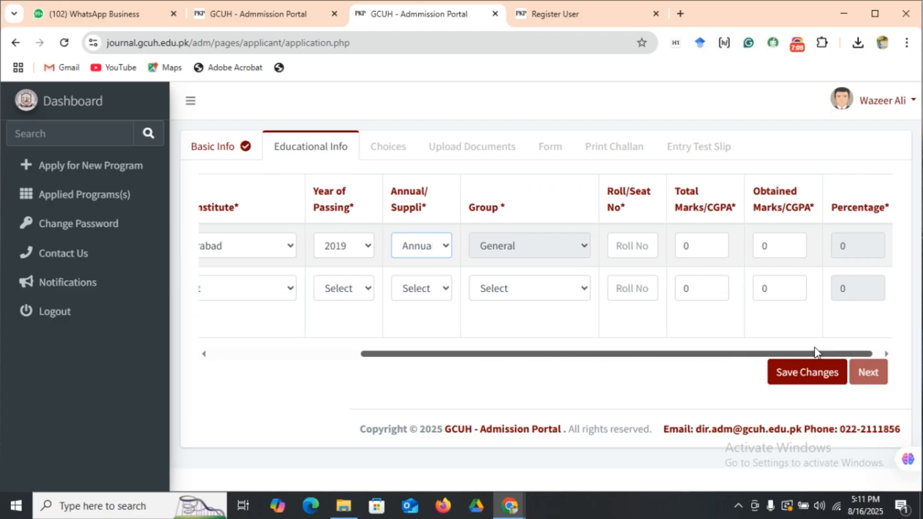
click(632, 250)
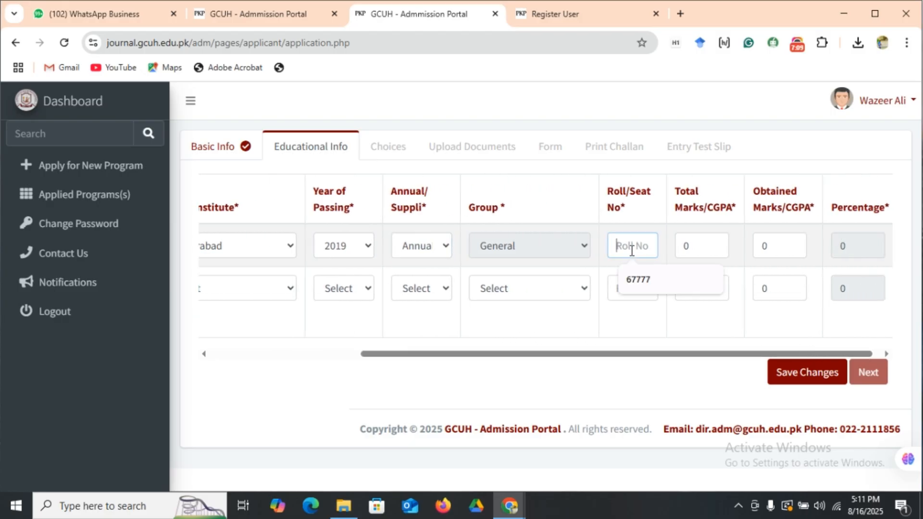
click(643, 283)
click(687, 246)
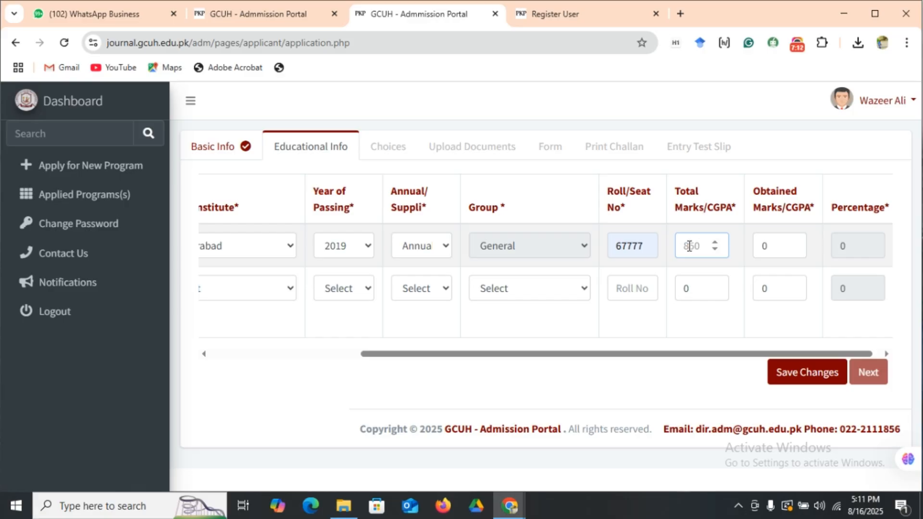
text(1100)
click(775, 249)
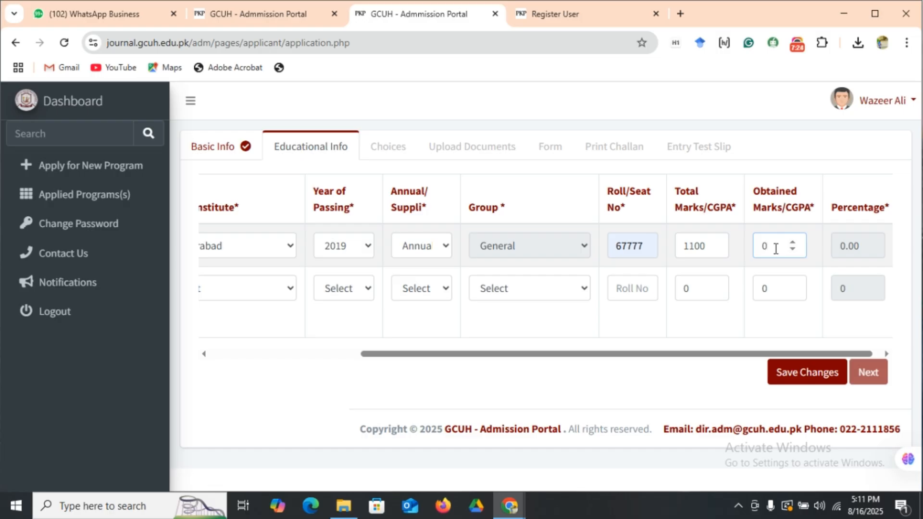
key(BackSpace)
text(850)
Mark the Inter (HSSC) row as waiting for result and set its board to Hyderabad.
drag(627, 361, 275, 304)
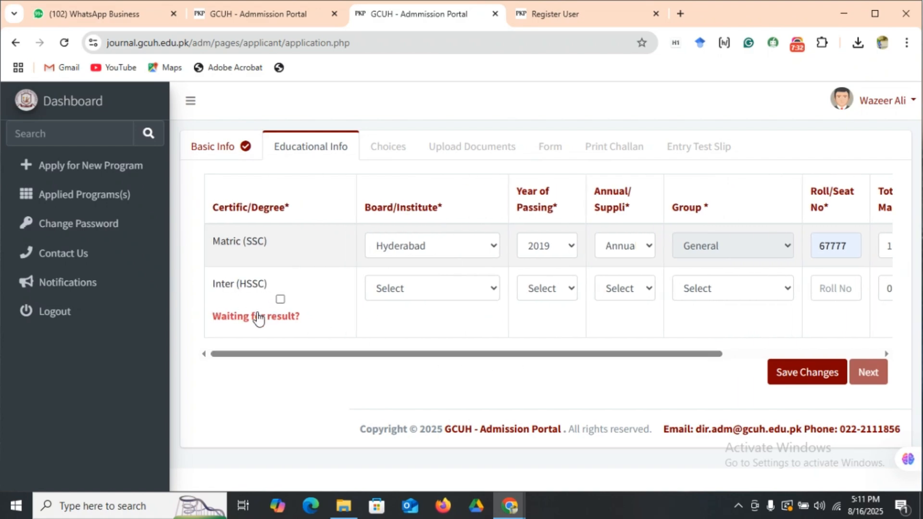
click(280, 300)
click(451, 291)
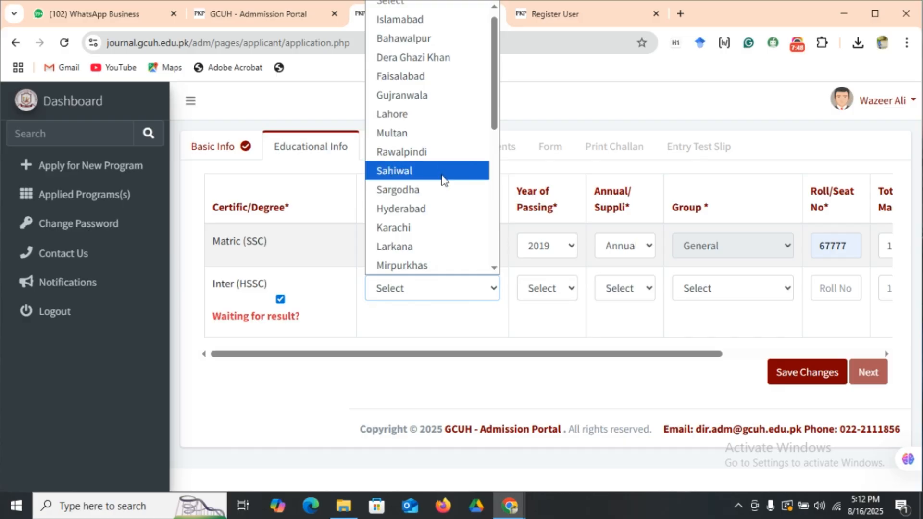
click(433, 201)
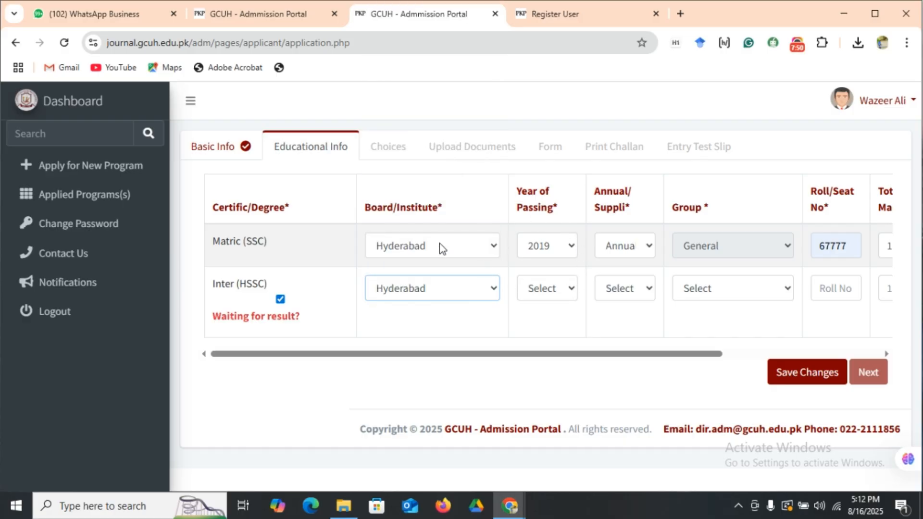
Set the Inter (HSSC) year of passing to 2024, the exam type to Annual and the group to Pre-Medical.
click(548, 288)
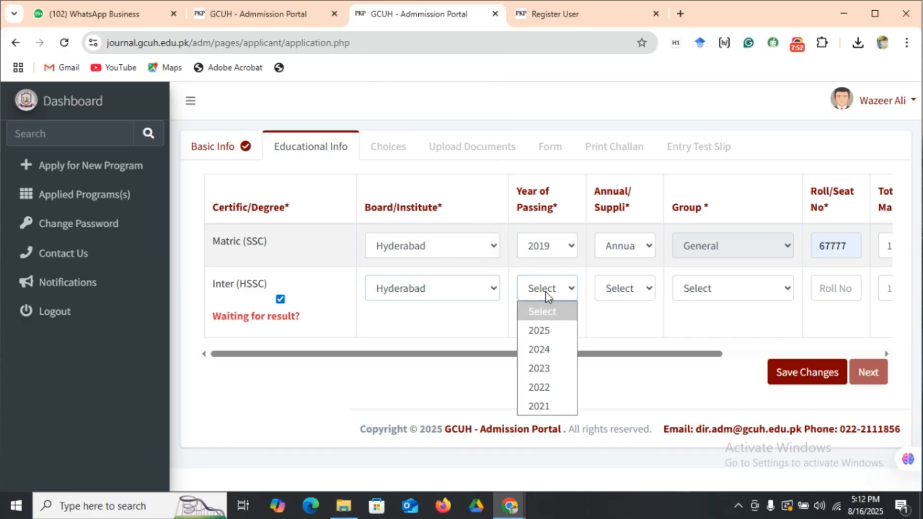
click(552, 344)
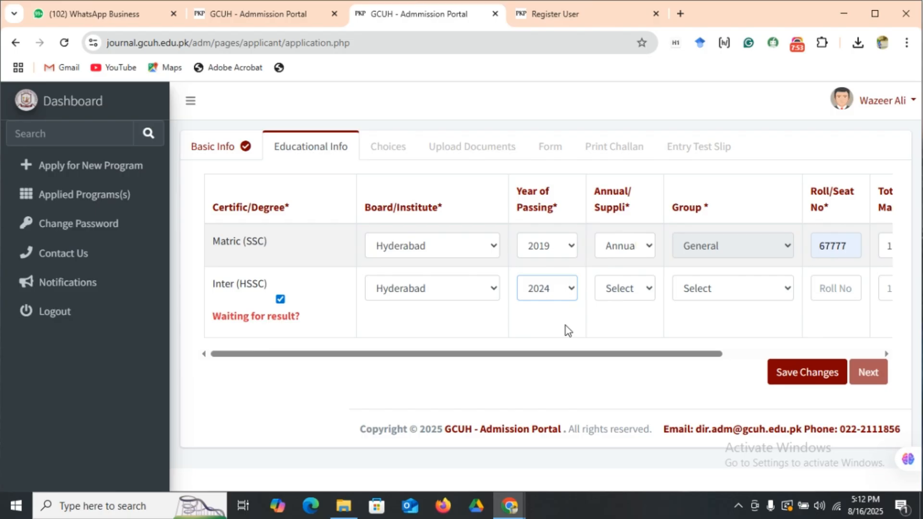
click(641, 290)
click(618, 331)
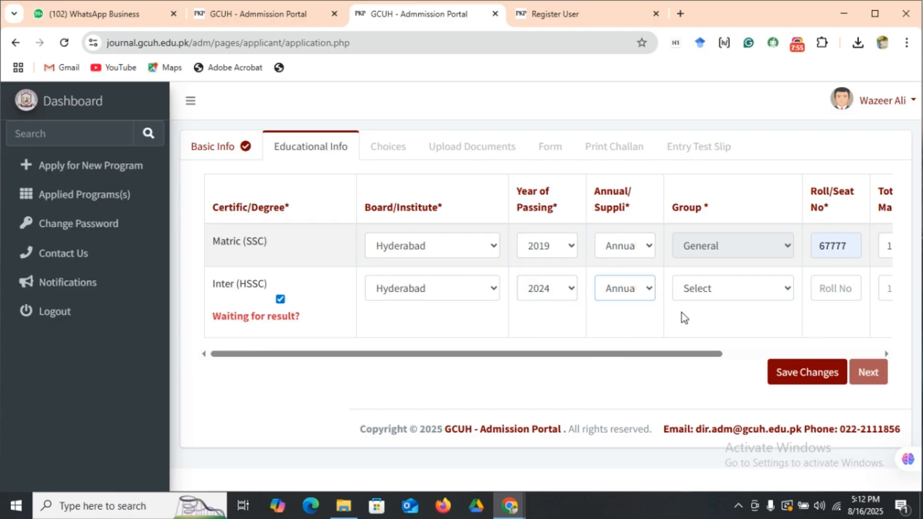
click(726, 289)
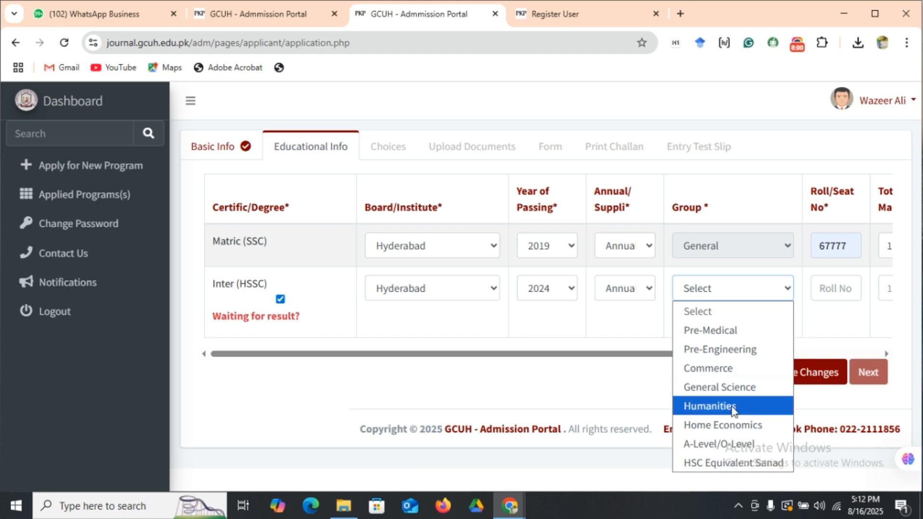
click(743, 331)
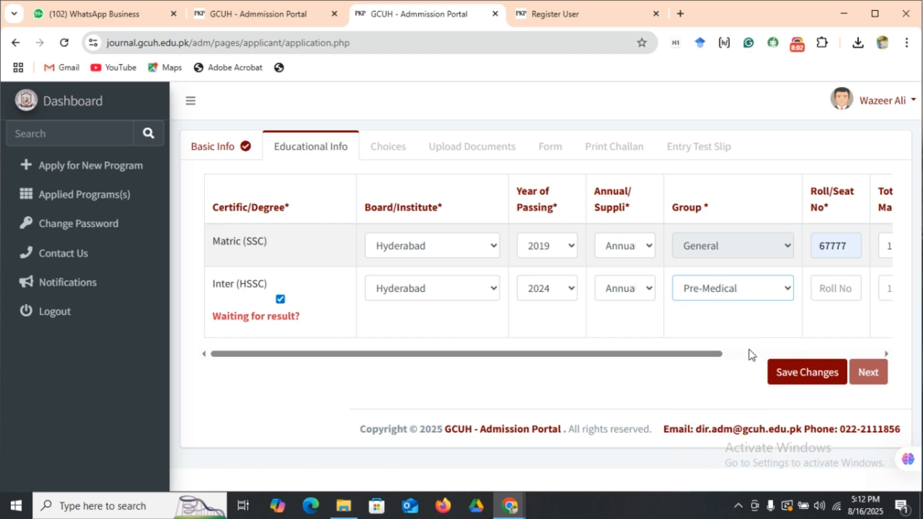
Fill in the Inter (HSSC) roll number, set the total marks to 1100 and the obtained marks to 900.
drag(690, 354, 800, 359)
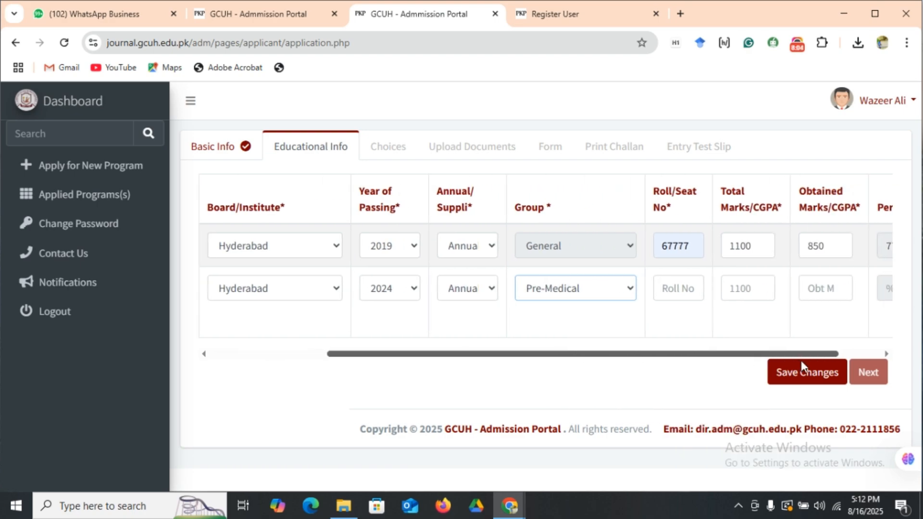
click(680, 289)
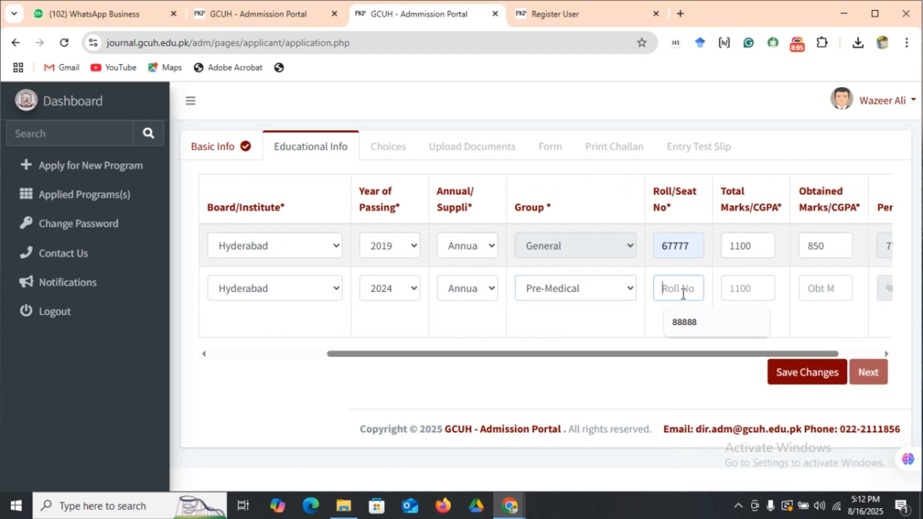
click(694, 325)
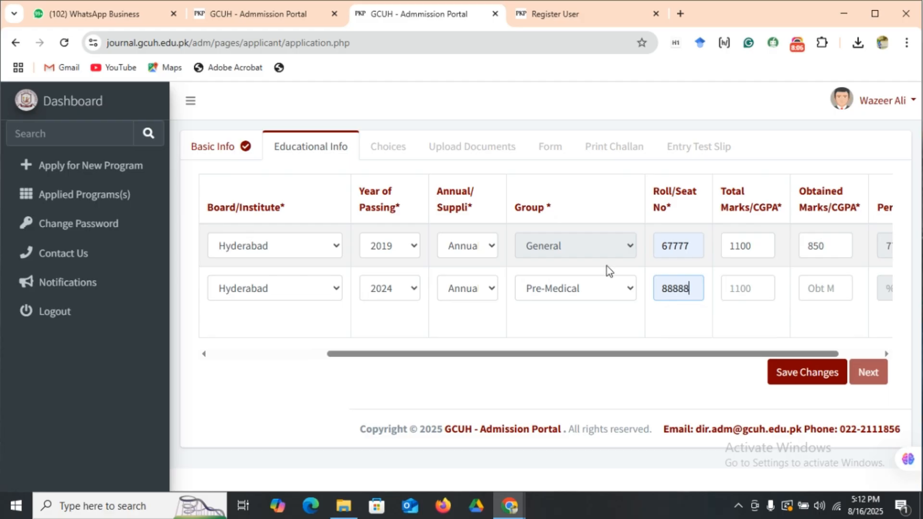
click(747, 289)
text(1100)
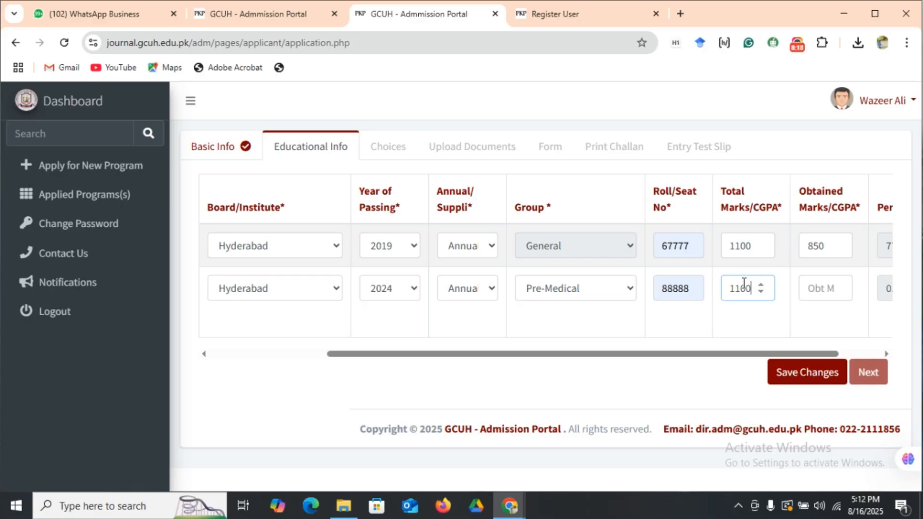
click(816, 289)
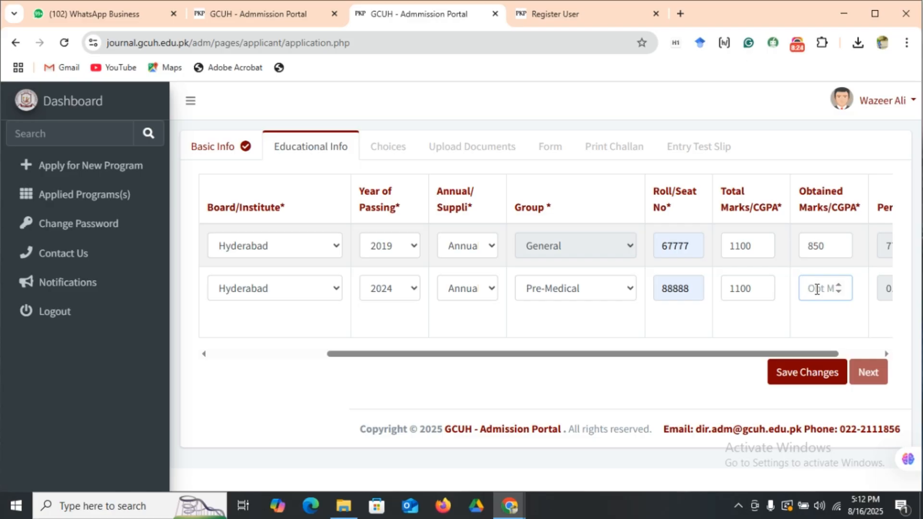
text(900)
Save the educational information, accept the browser's offer to save the address and dismiss the confirmation.
drag(747, 355, 821, 358)
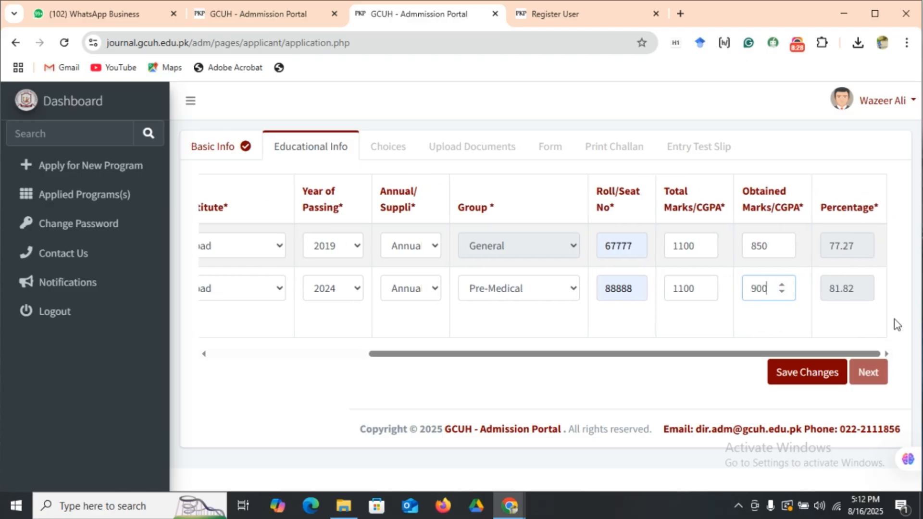
click(795, 384)
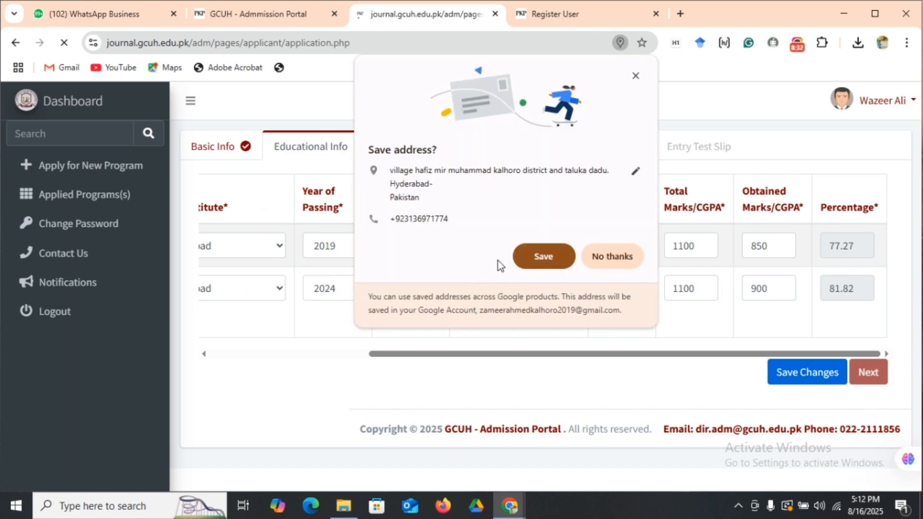
click(526, 251)
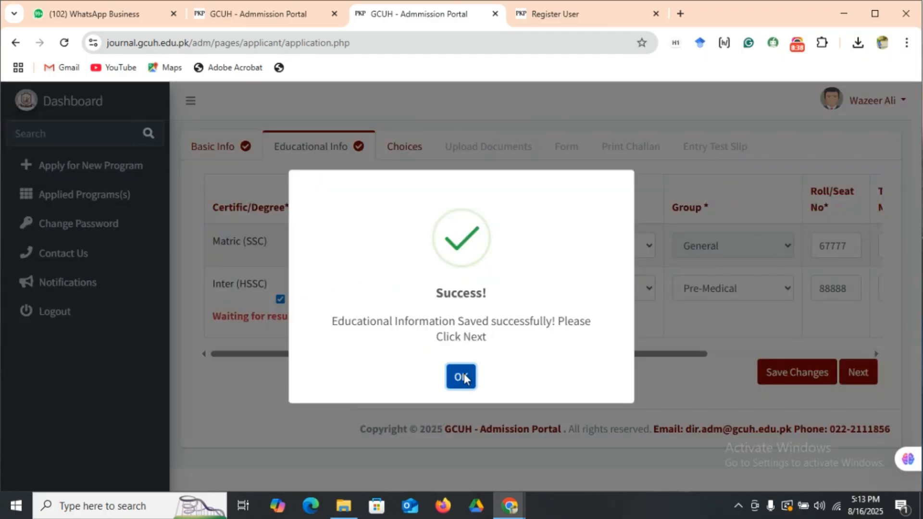
click(461, 376)
In Choices, select BS English Language and Literature as 1st choice, BS Artificial Intelligence as 2nd and BS Botany as 3rd.
click(405, 153)
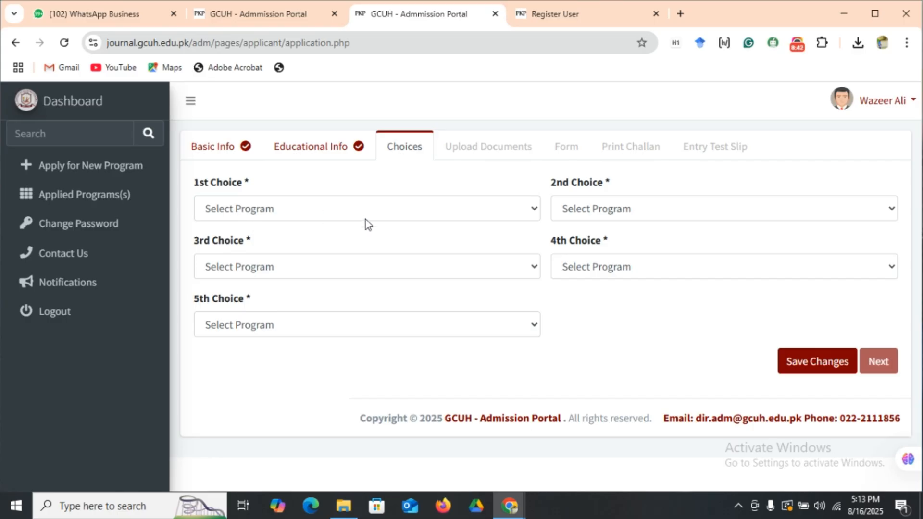
click(400, 212)
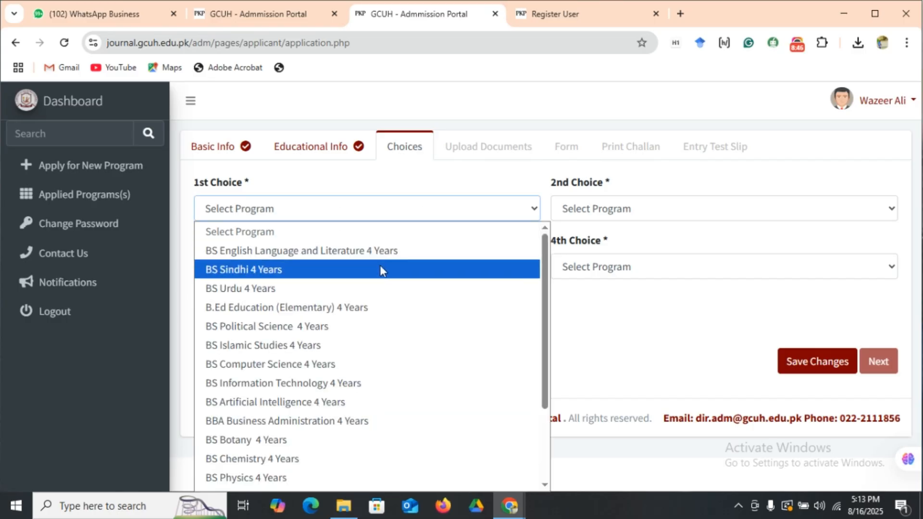
click(392, 254)
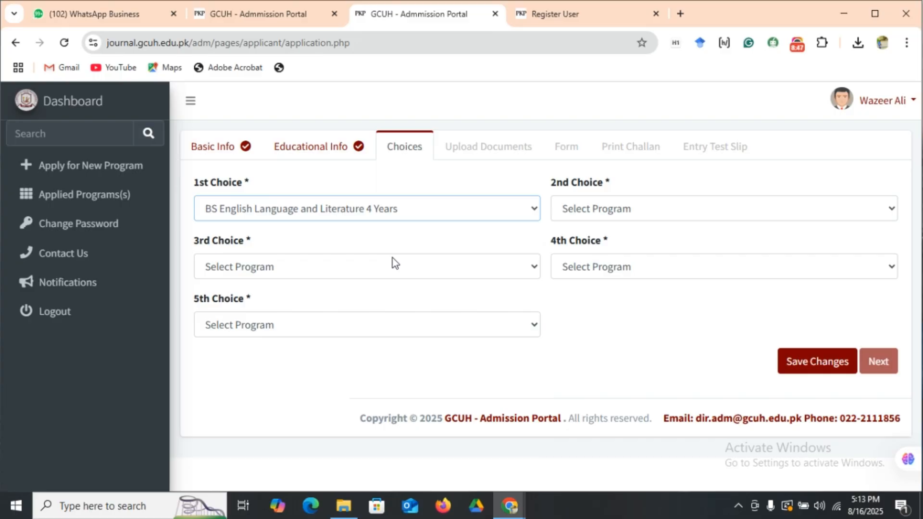
click(623, 210)
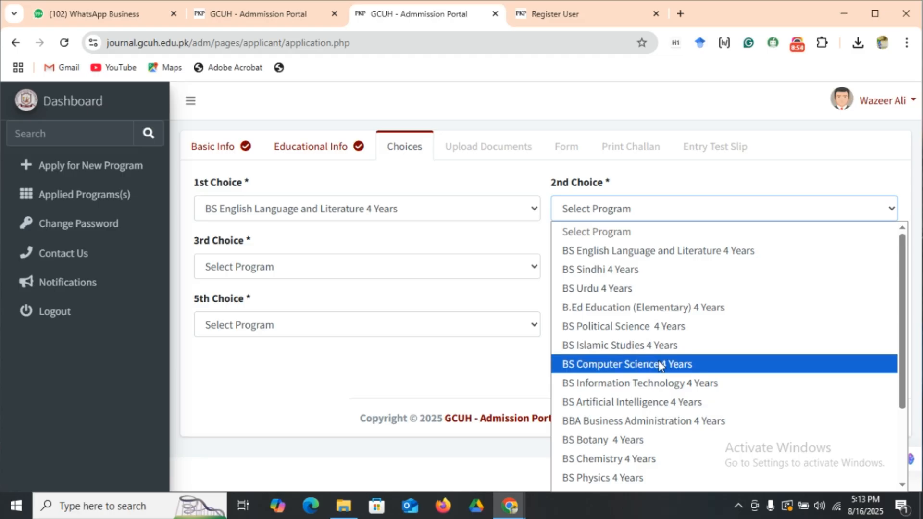
click(658, 403)
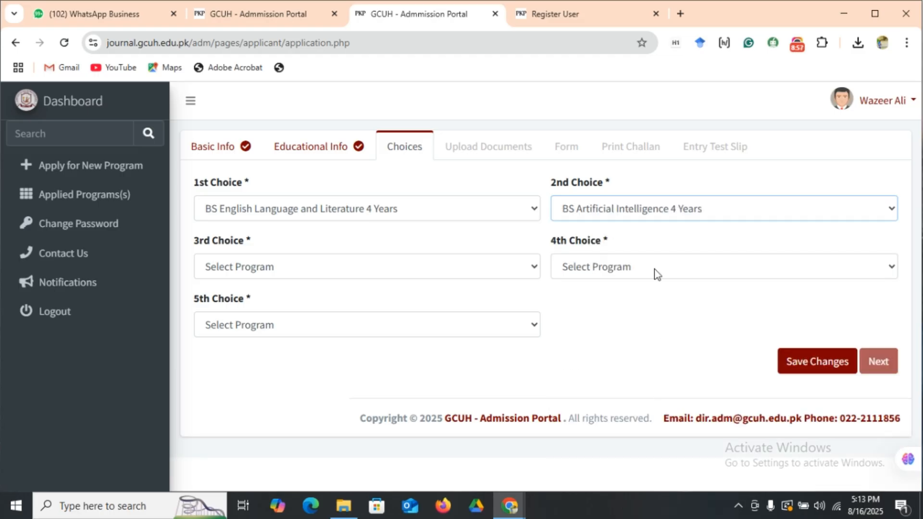
click(304, 272)
click(317, 223)
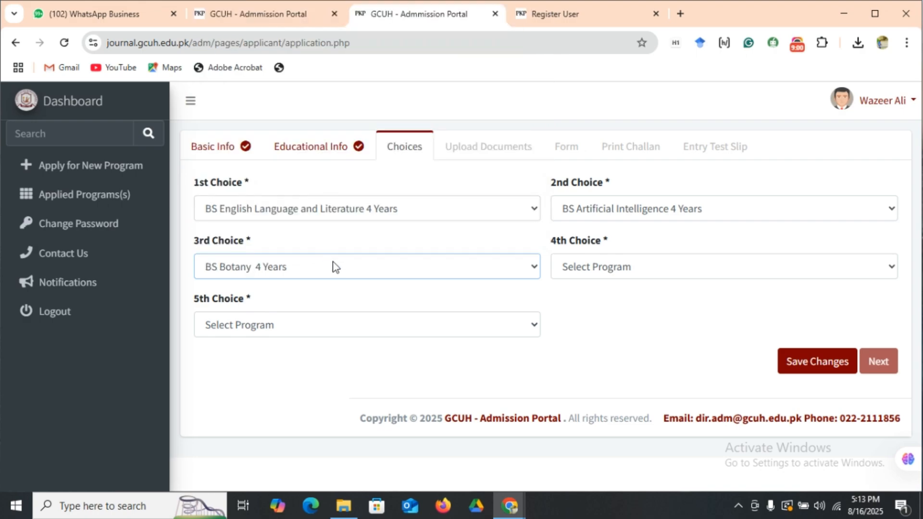
click(765, 273)
scroll(745, 212, down, 1)
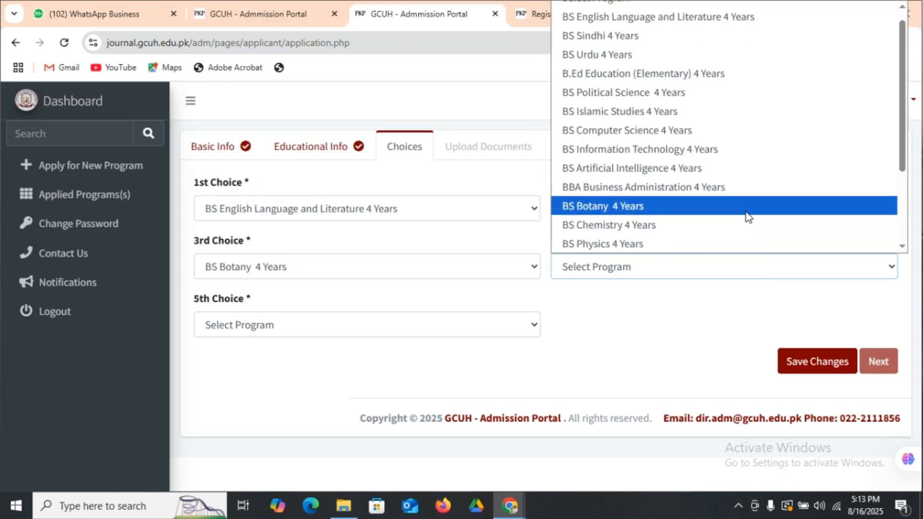
click(746, 172)
Set the 4th choice to BS Computer Science 4 Years.
click(772, 265)
scroll(760, 148, down, 1)
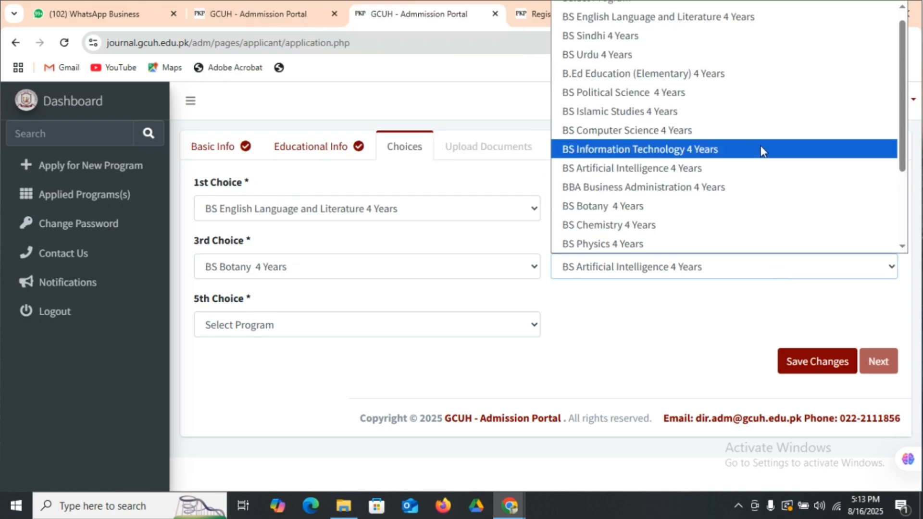
click(765, 134)
Set the 5th choice to BS Biotechnology 4 Years, then save the choices and dismiss the confirmation.
click(402, 325)
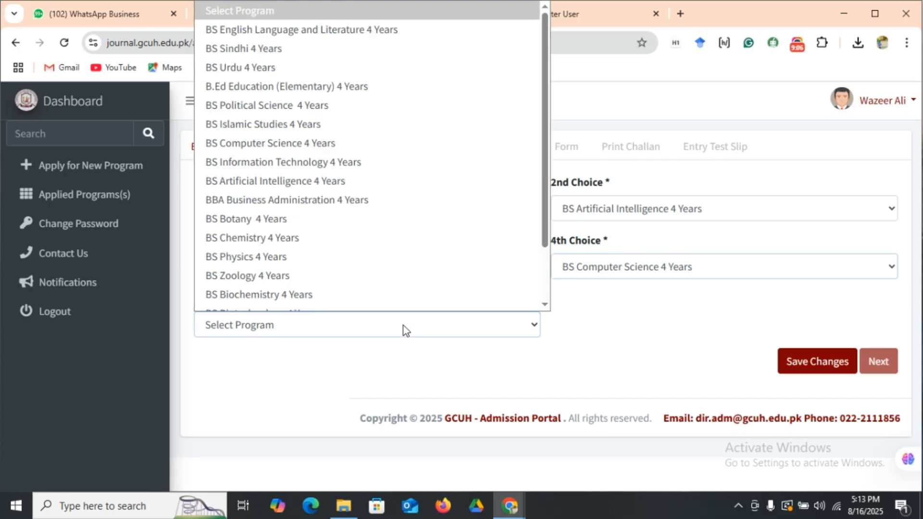
scroll(402, 303, down, 1)
click(407, 302)
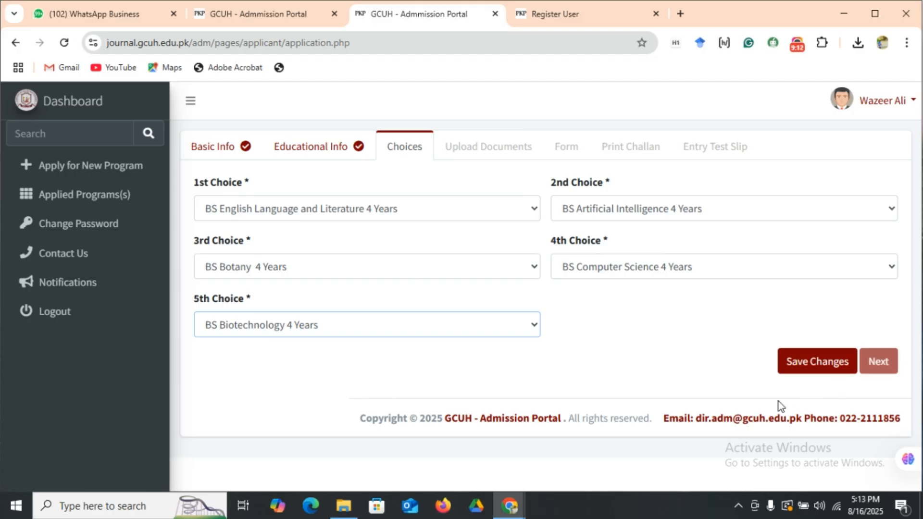
click(800, 368)
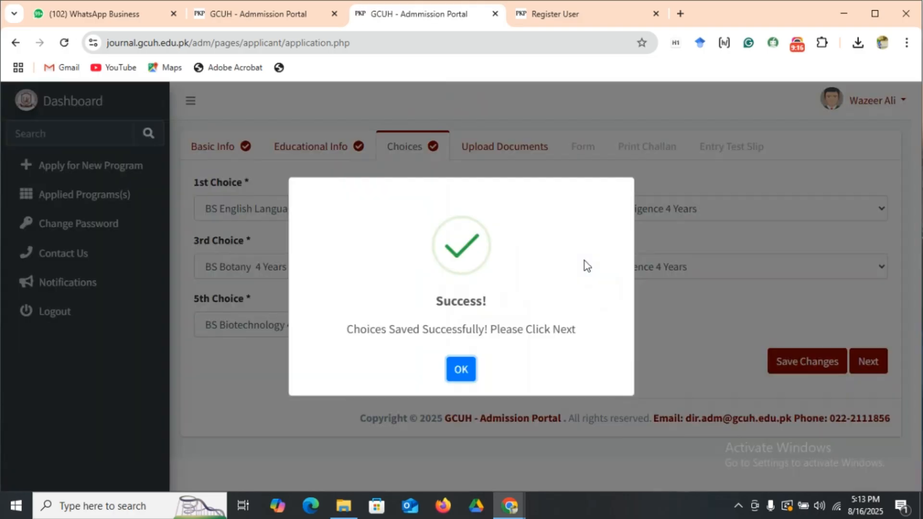
click(462, 371)
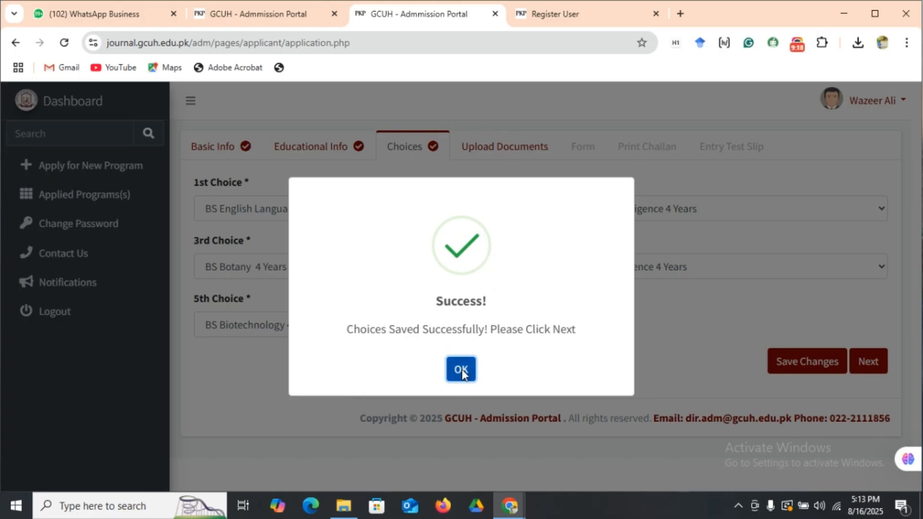
In Upload Documents, upload front cnic.jpeg as CNIC Front Self or Father or Guardian and dismiss the confirmation.
click(480, 152)
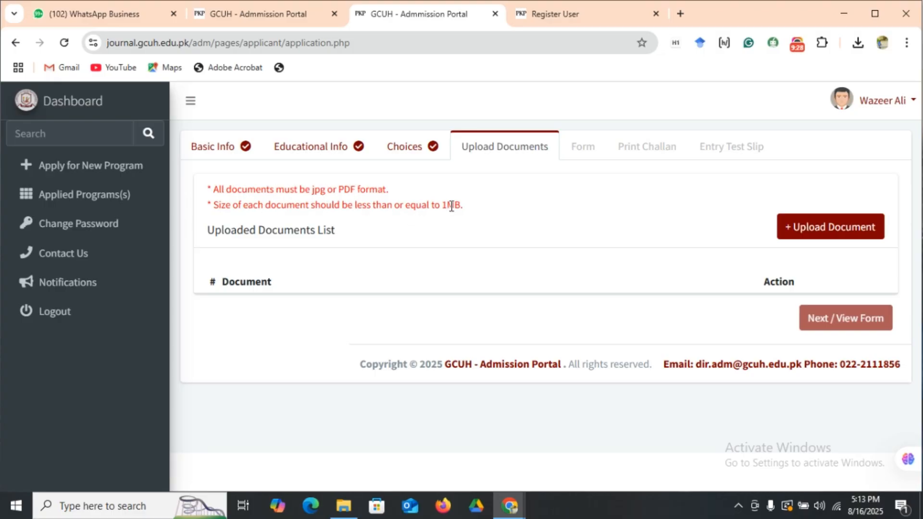
click(856, 222)
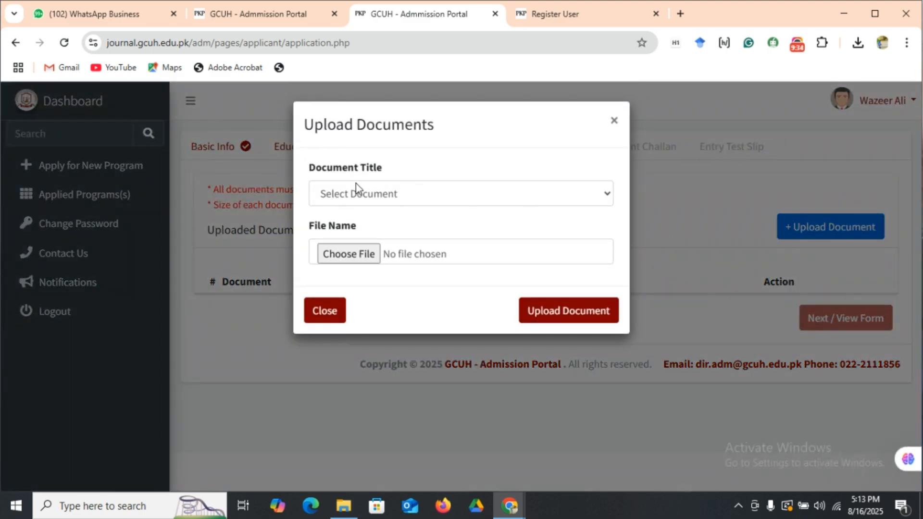
click(400, 192)
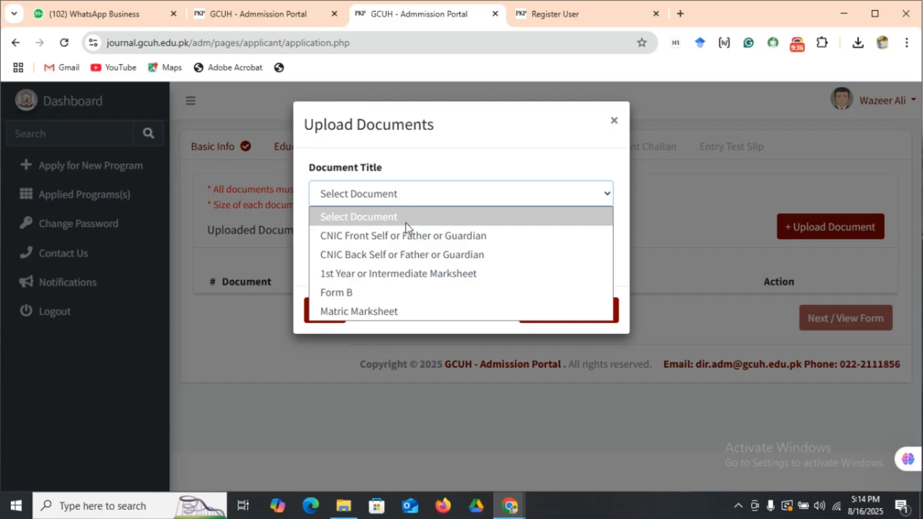
click(443, 234)
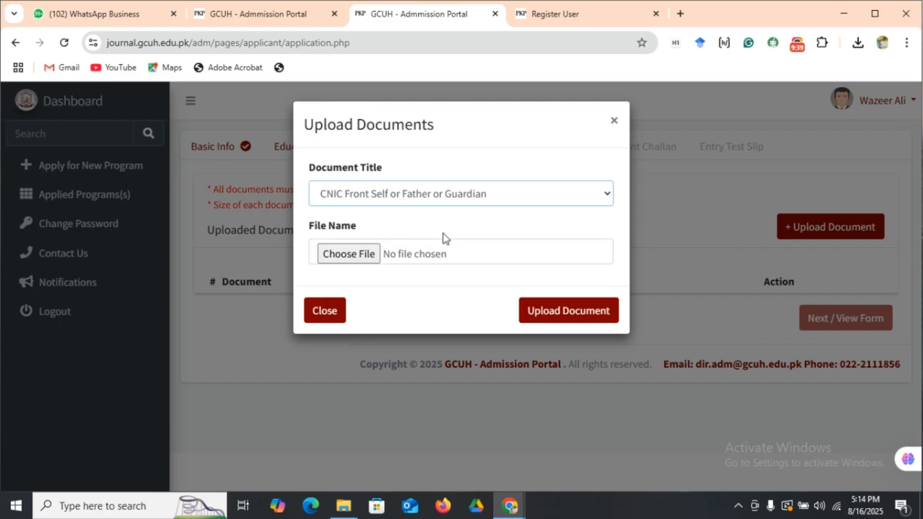
click(357, 261)
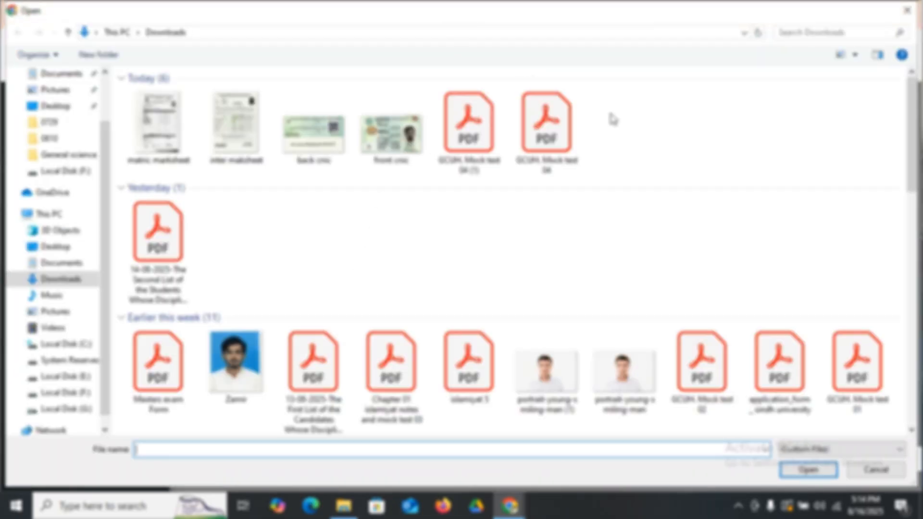
click(399, 147)
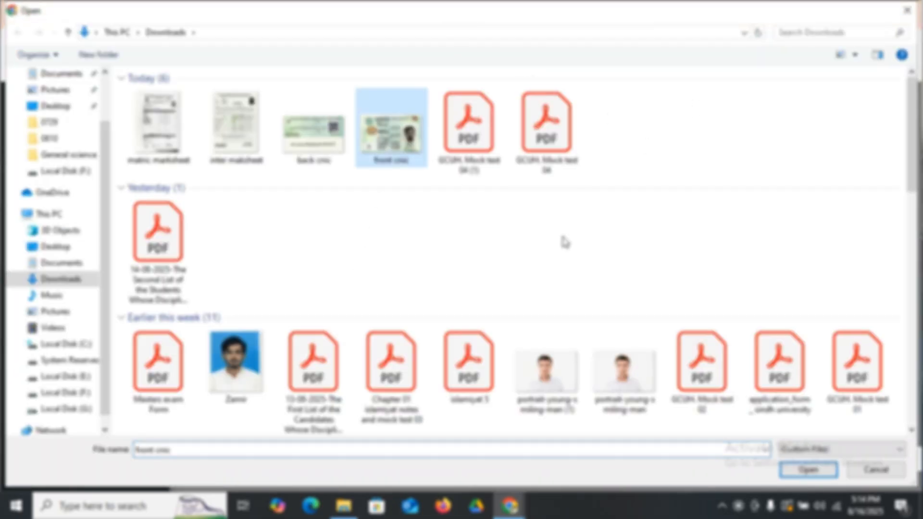
click(808, 470)
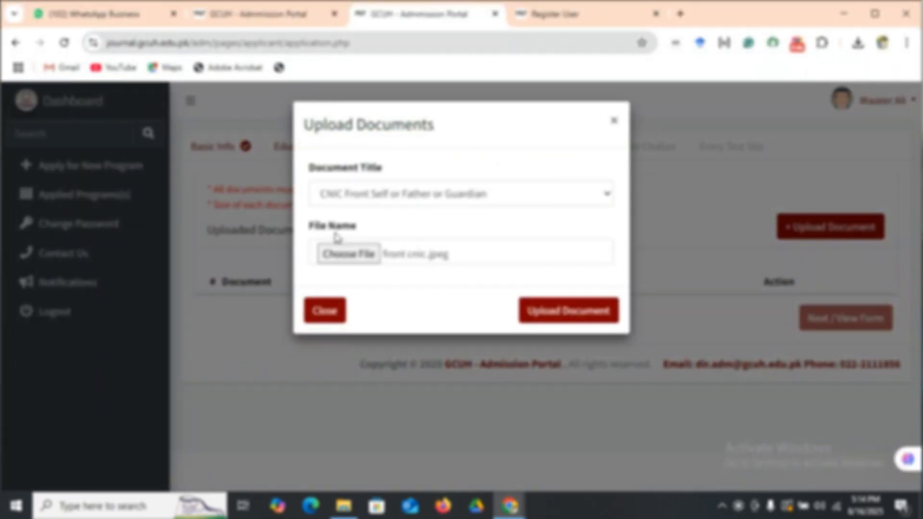
click(561, 318)
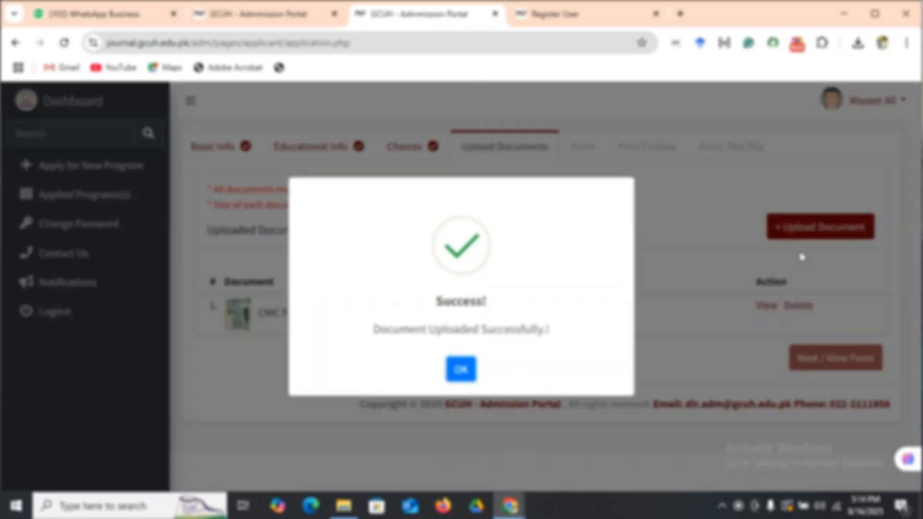
click(462, 370)
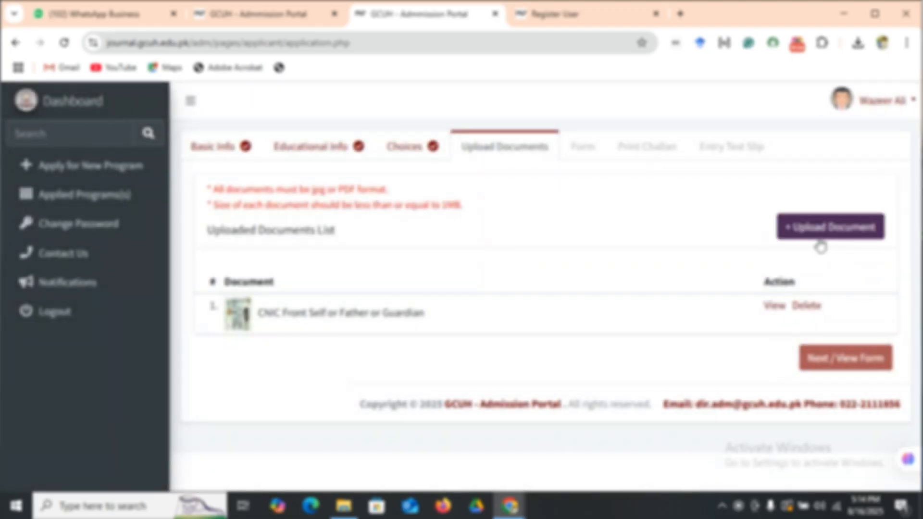
Upload back cnic.jpeg as CNIC Back Self or Father or Guardian and dismiss the confirmation.
click(819, 233)
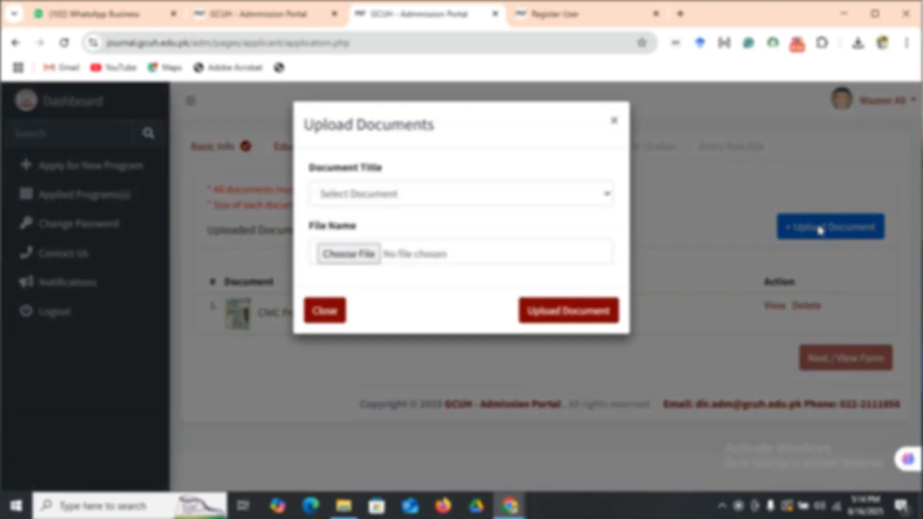
click(480, 192)
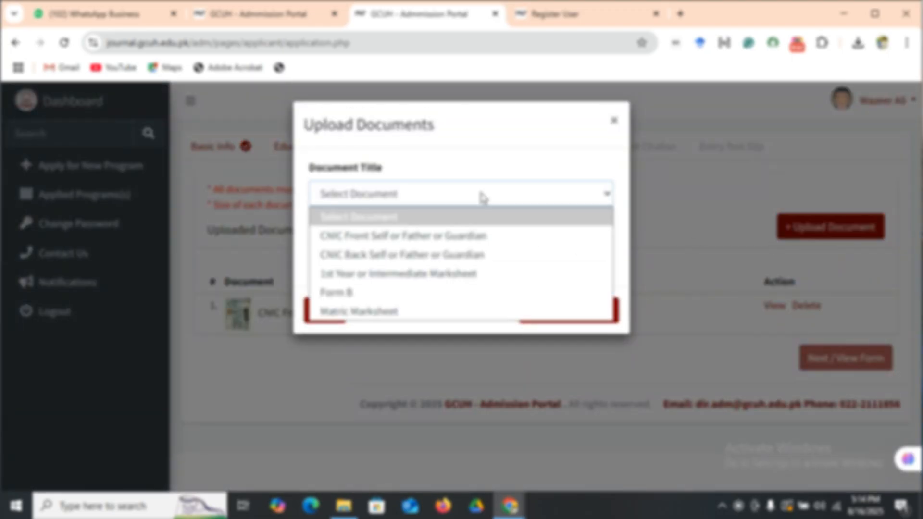
click(481, 257)
click(351, 260)
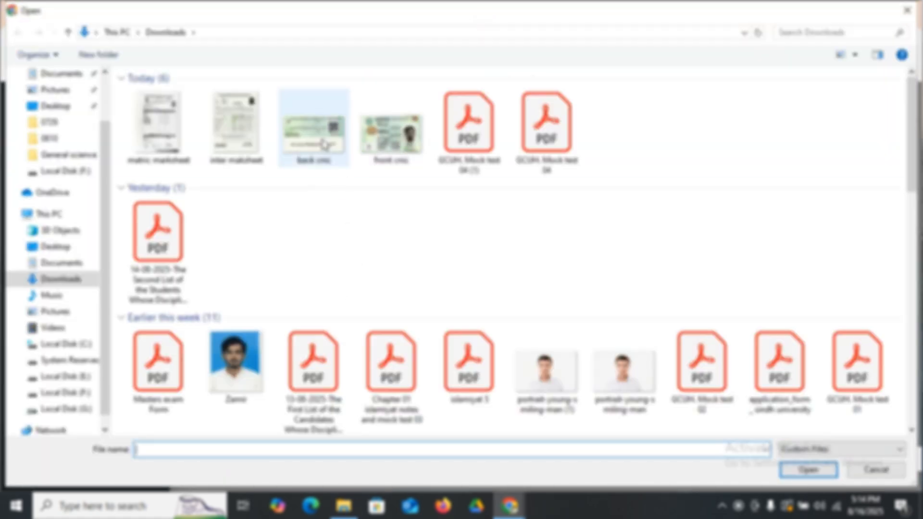
click(342, 153)
click(807, 470)
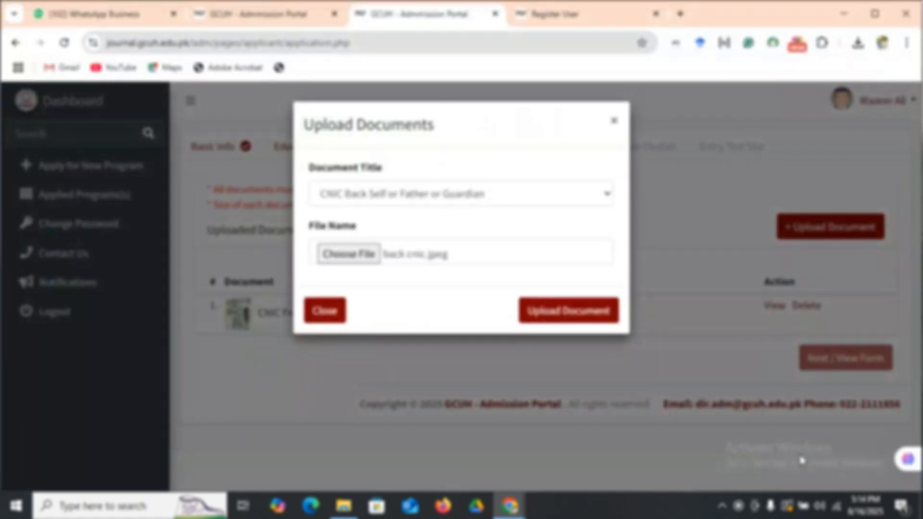
click(574, 314)
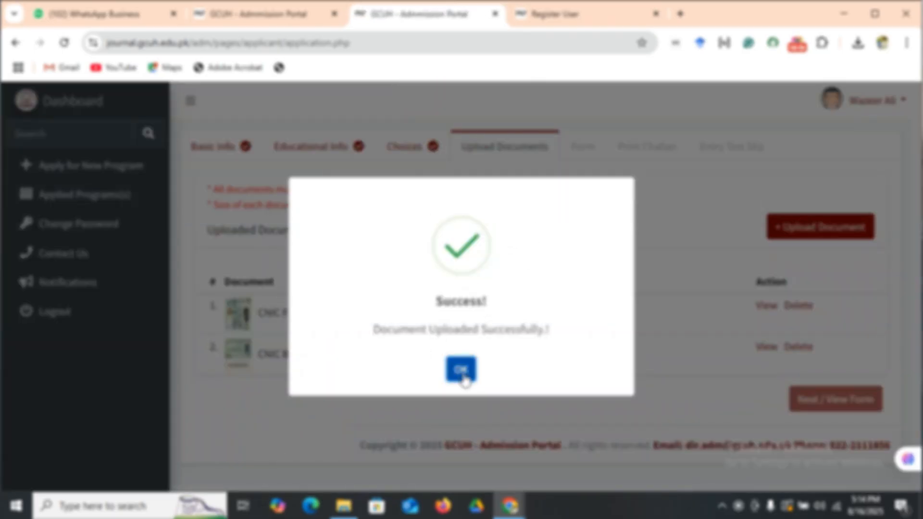
click(462, 370)
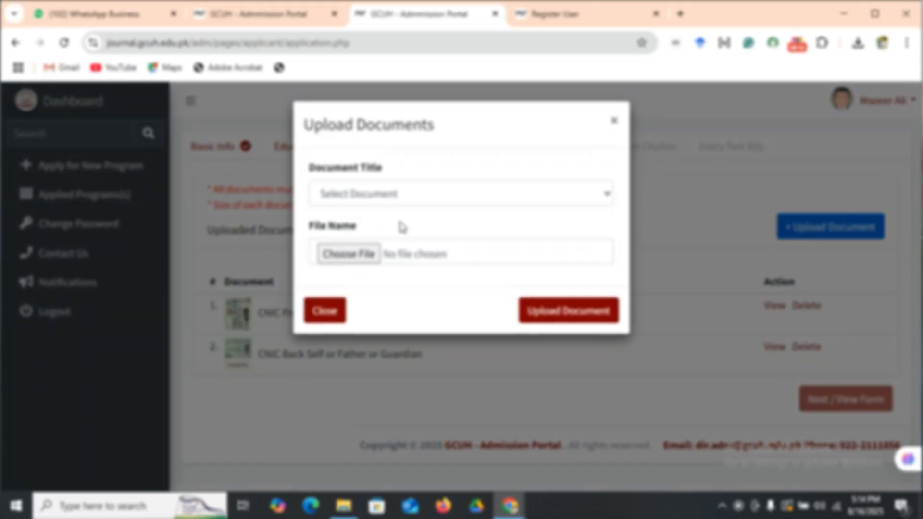
Upload inter maksheet.jpeg as 1st Year or Intermediate Marksheet and dismiss the confirmation.
click(405, 194)
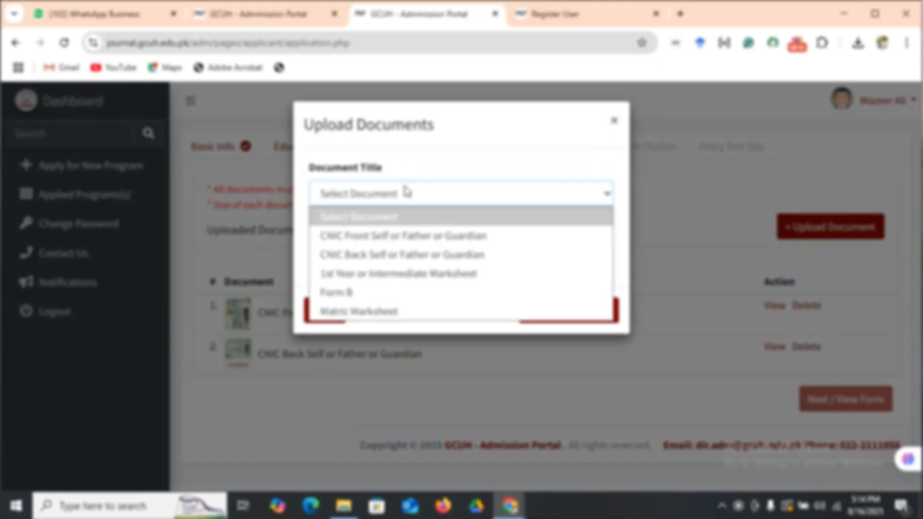
click(412, 278)
click(339, 261)
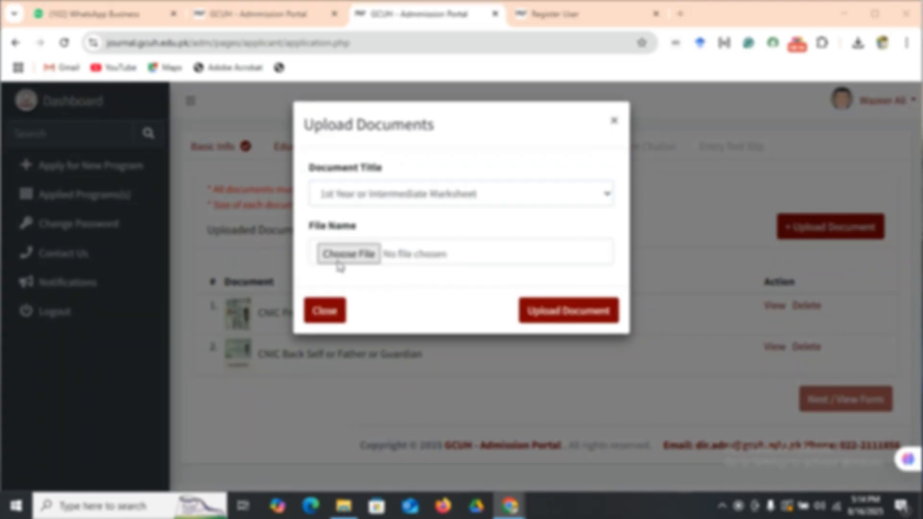
click(230, 135)
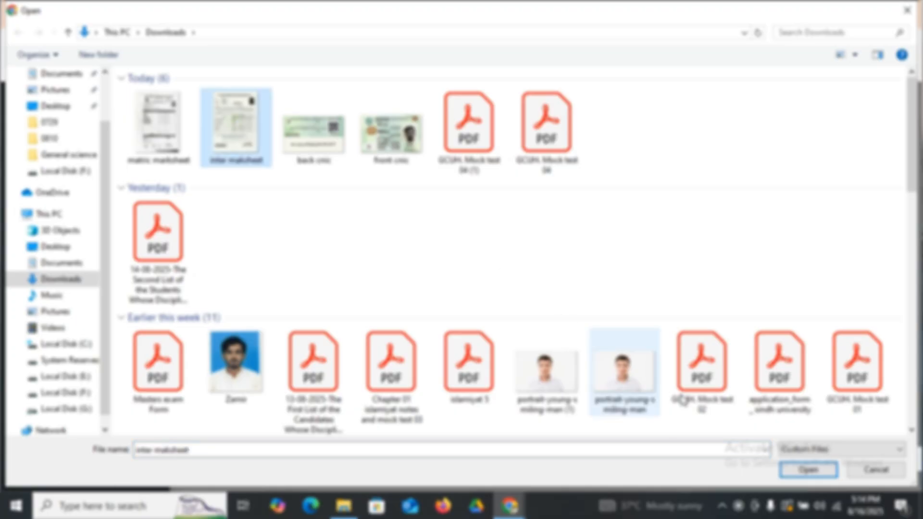
click(791, 470)
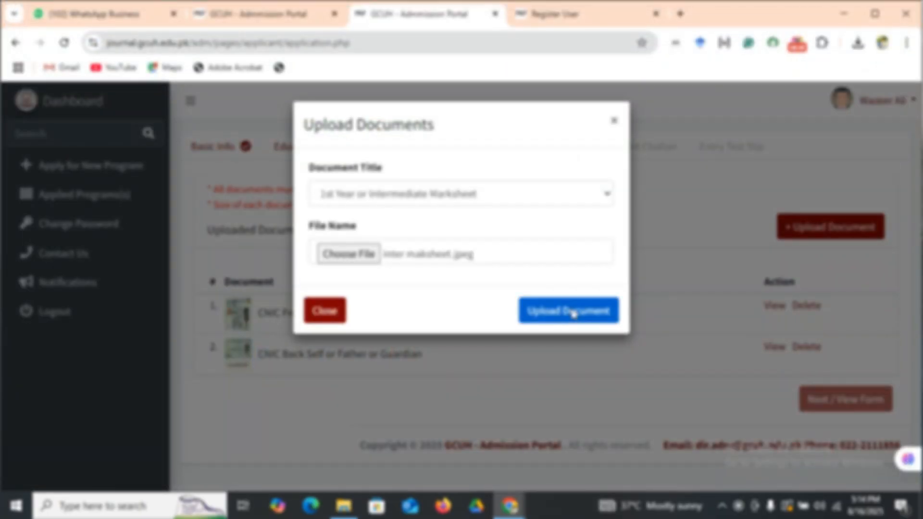
click(573, 312)
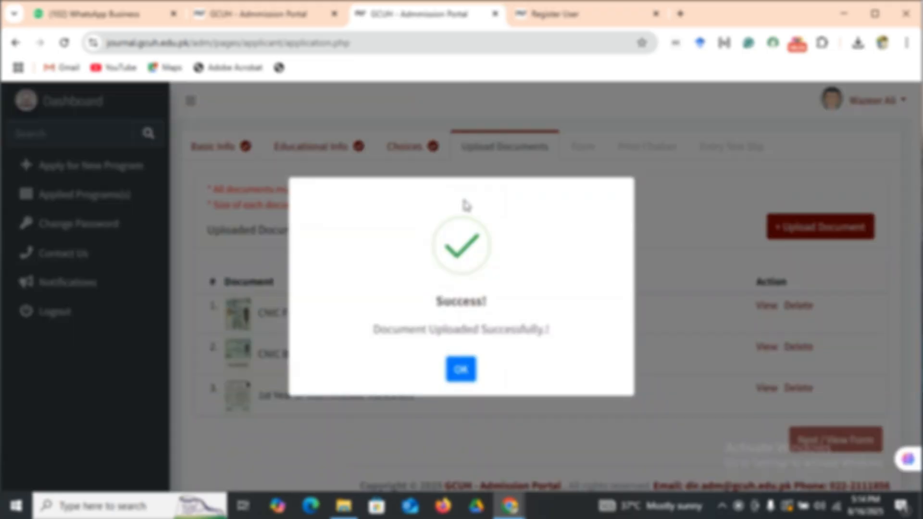
click(460, 375)
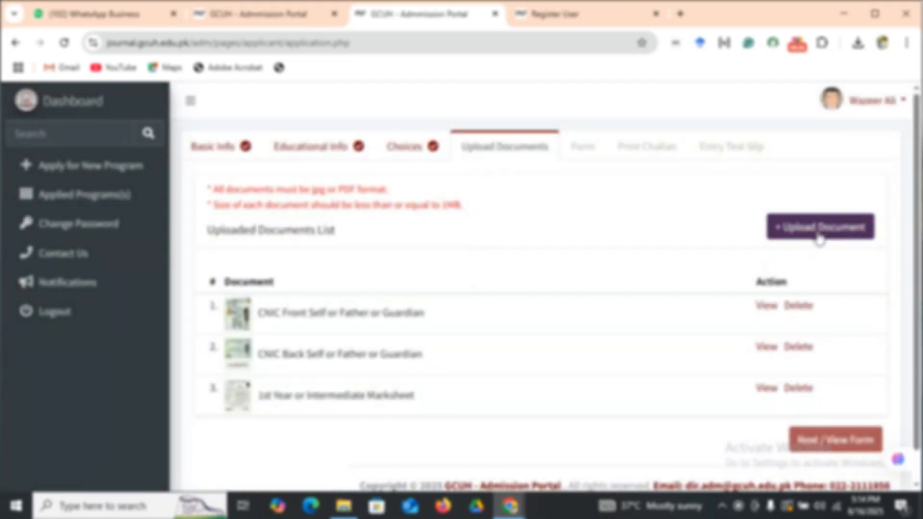
Upload matric marksheet.jpeg under the document title Form B and dismiss the confirmation.
click(817, 234)
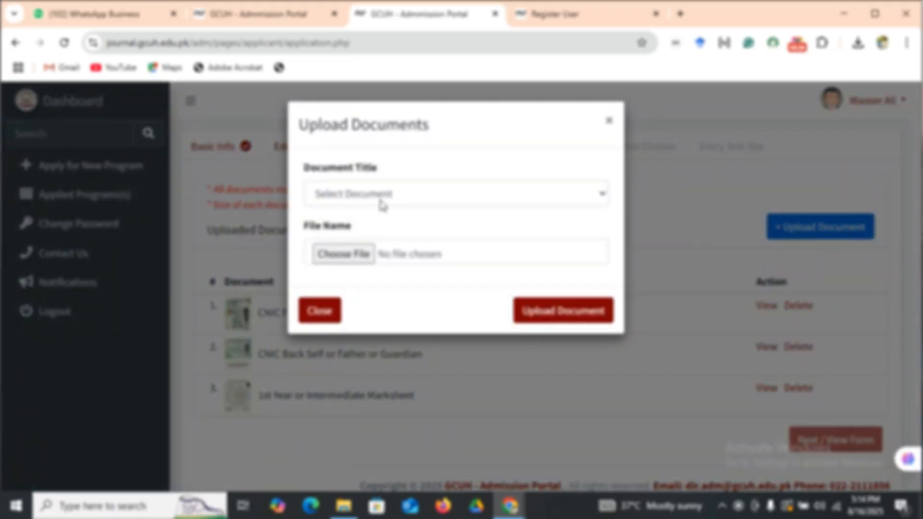
click(382, 197)
click(417, 292)
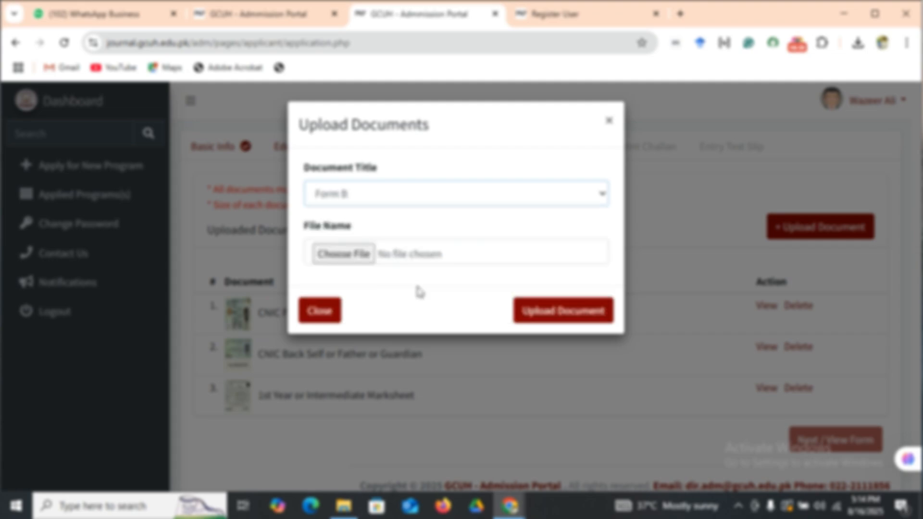
click(344, 254)
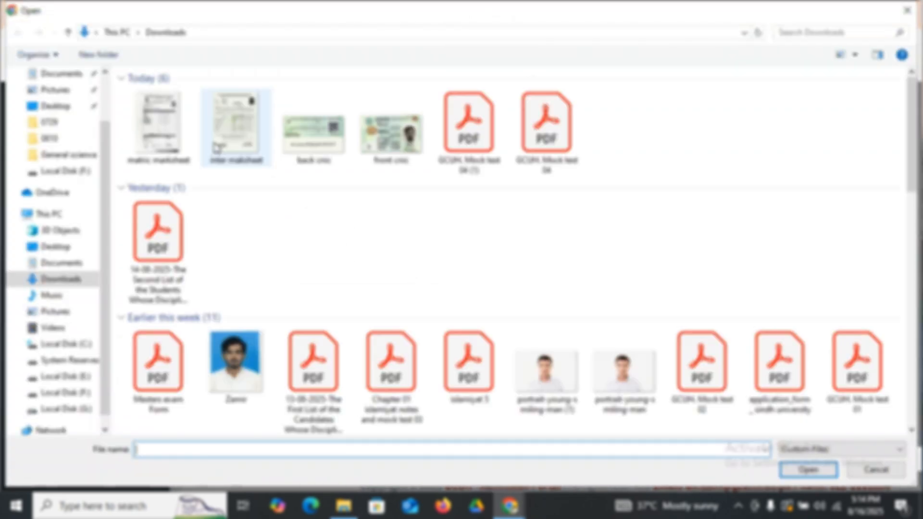
click(169, 131)
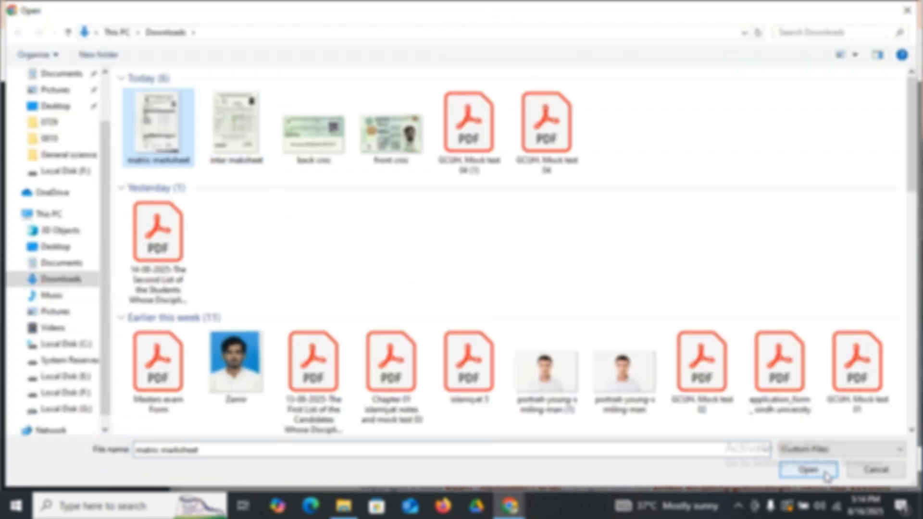
click(808, 469)
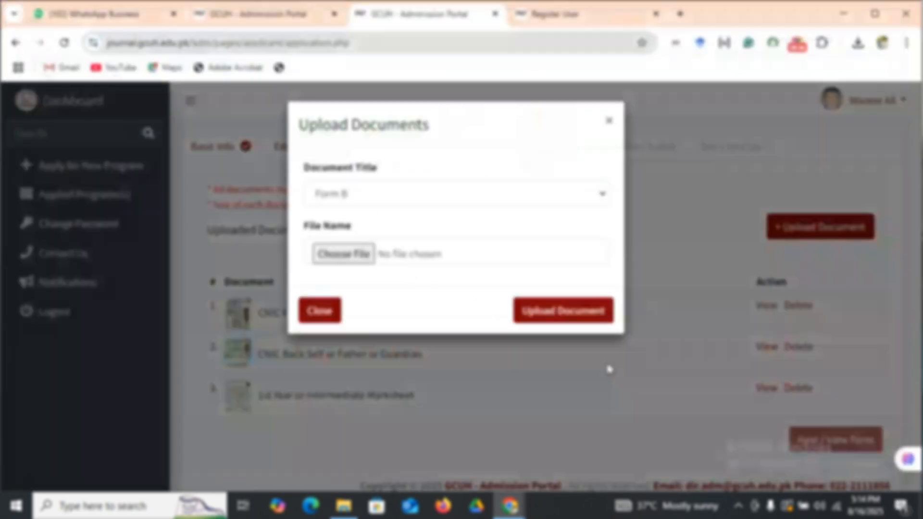
click(550, 316)
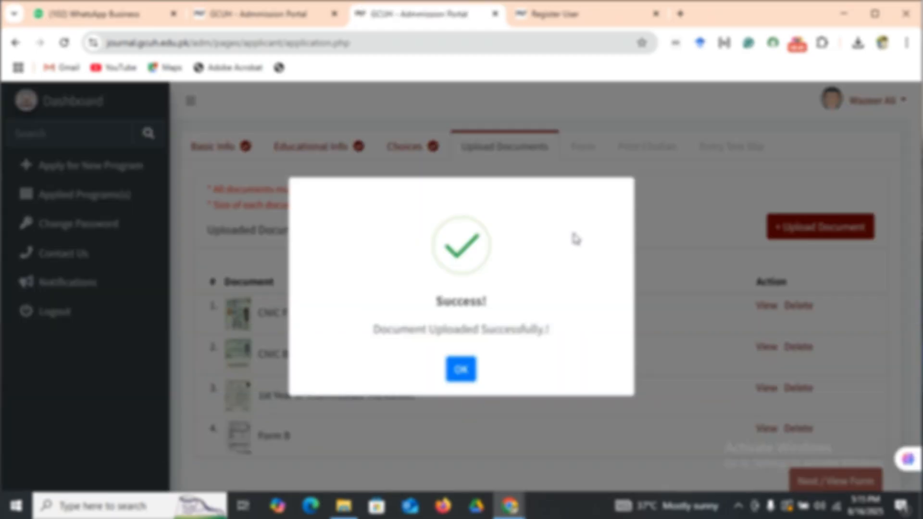
click(462, 368)
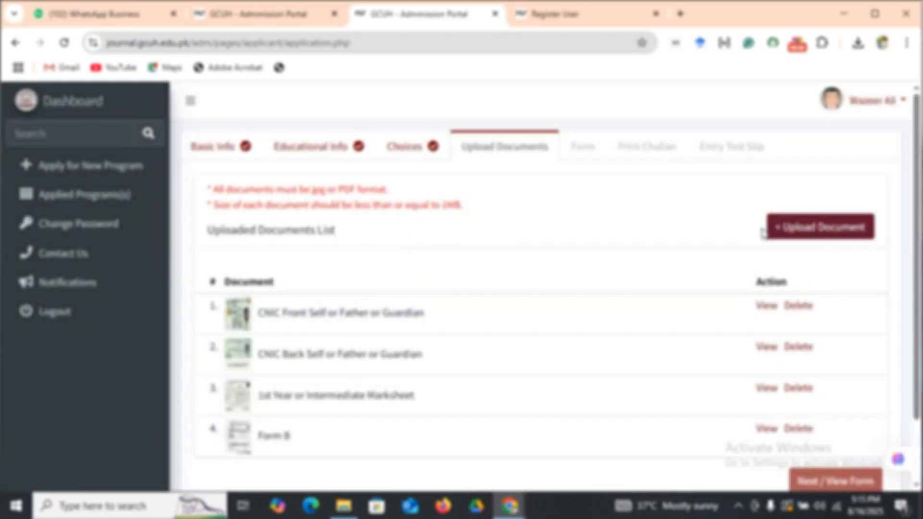
Upload matric marksheet.jpeg under the document title Matric Marksheet and dismiss the confirmation.
click(779, 227)
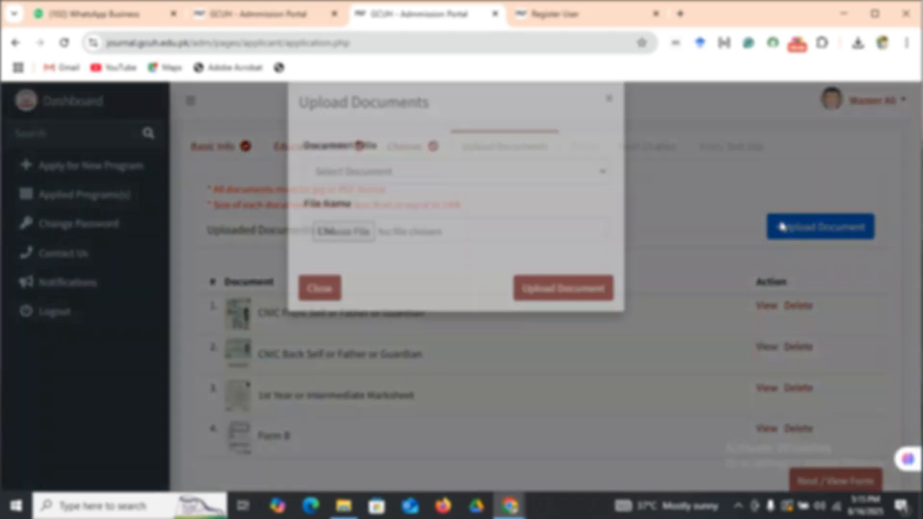
click(374, 195)
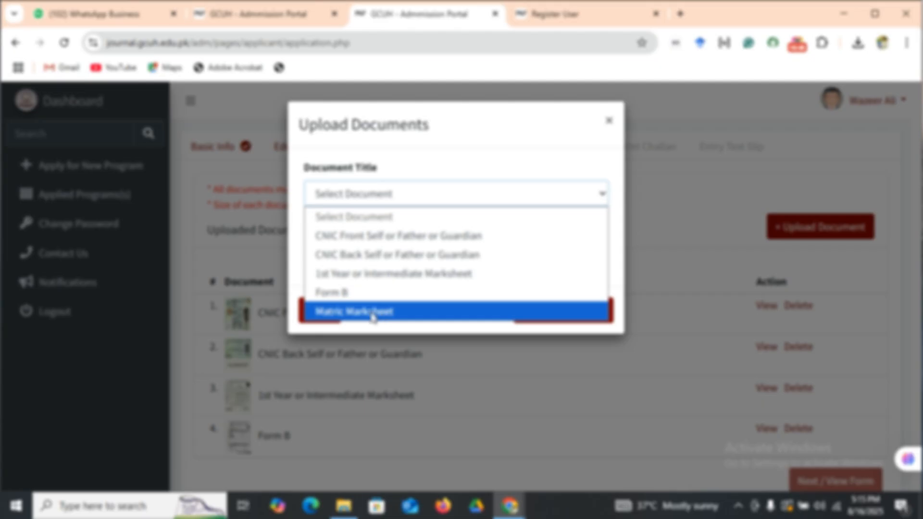
click(420, 312)
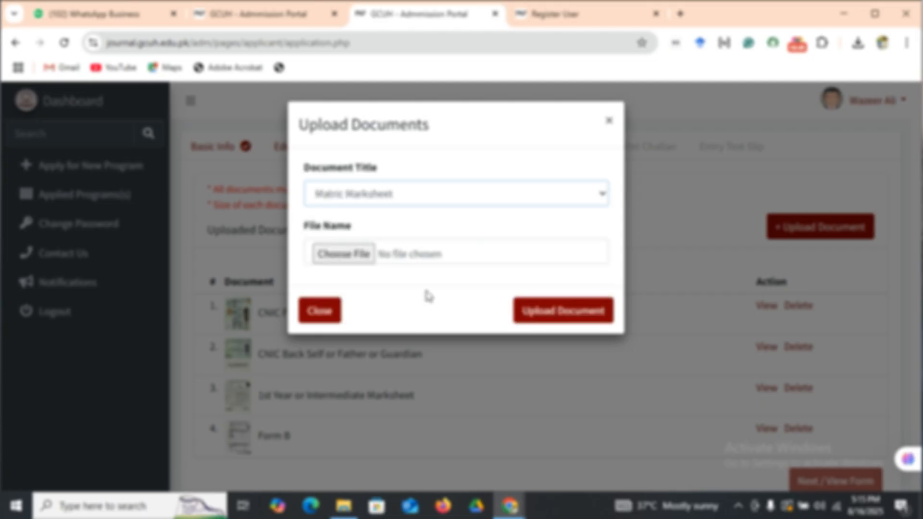
click(345, 255)
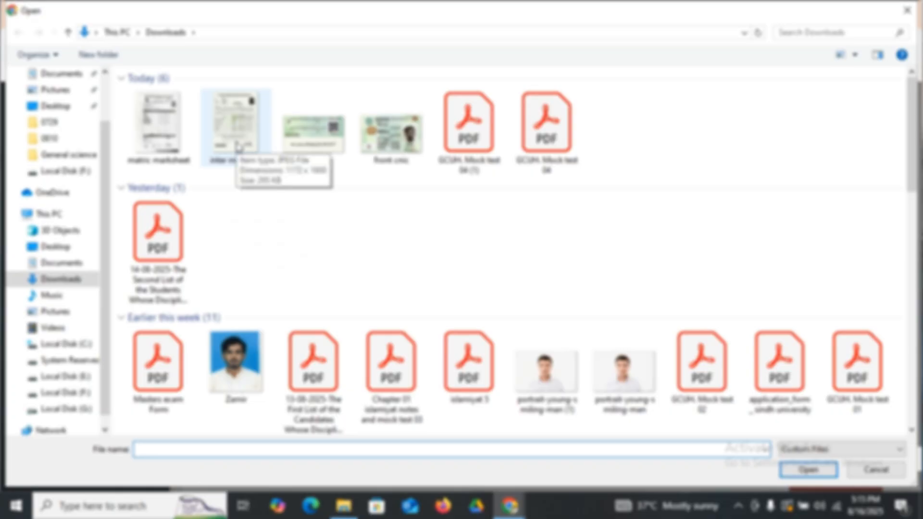
click(164, 146)
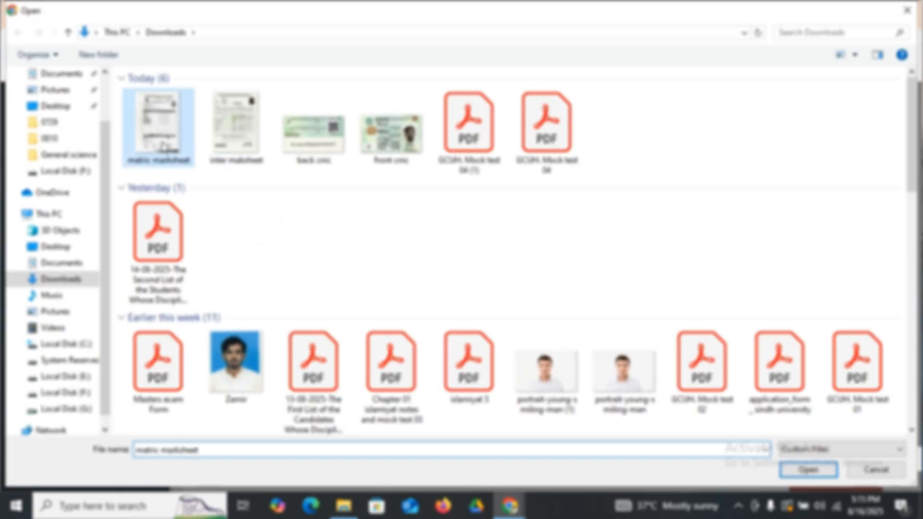
click(812, 470)
click(563, 314)
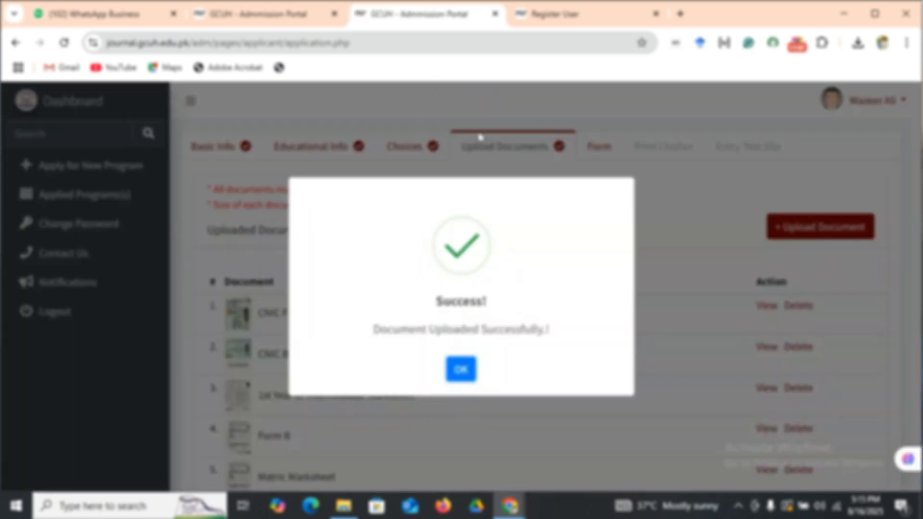
click(450, 372)
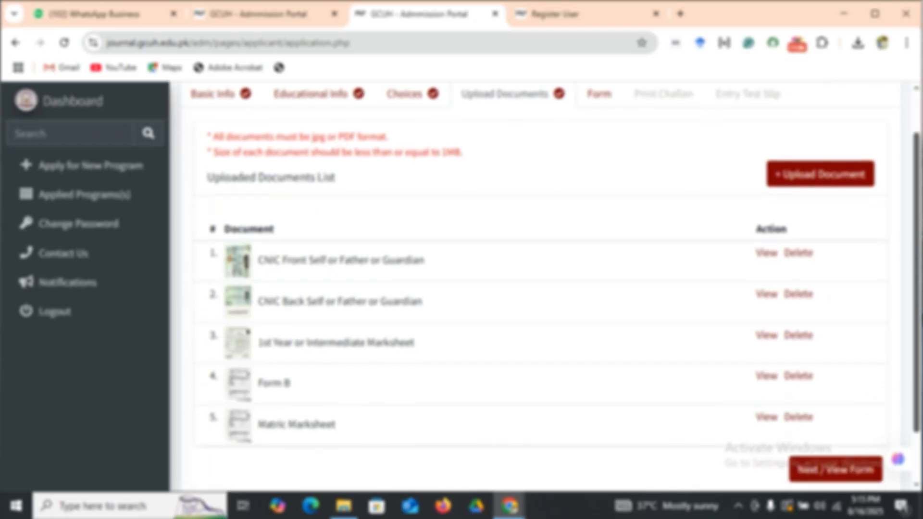
Proceed from the uploaded documents to the application form and review it down to the terms and conditions.
scroll(841, 384, down, 3)
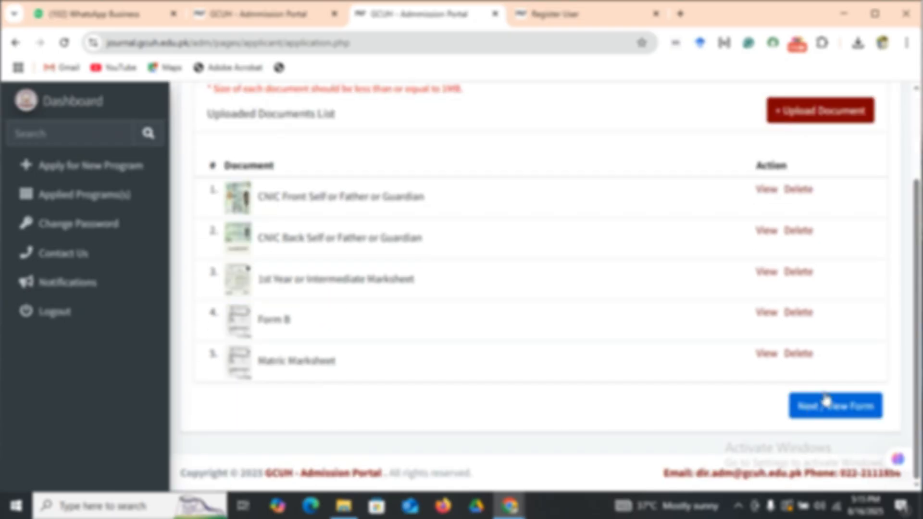
drag(917, 360, 916, 386)
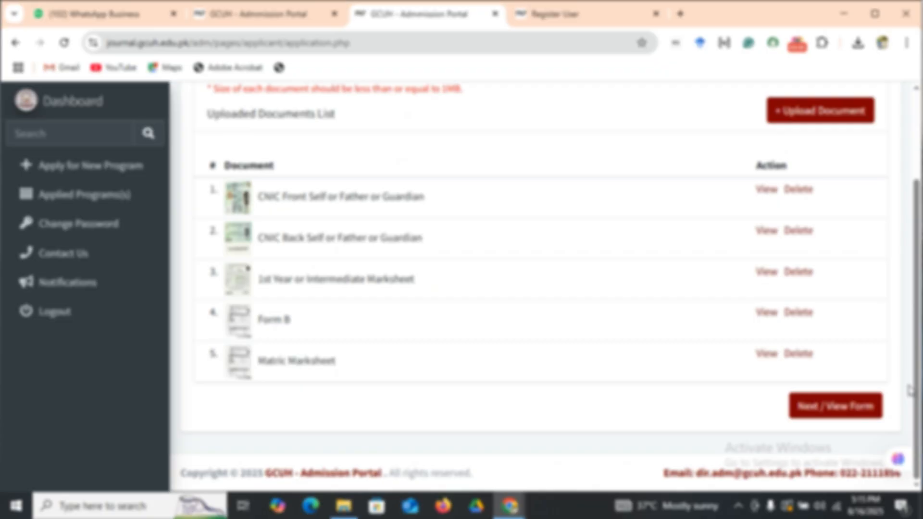
click(809, 406)
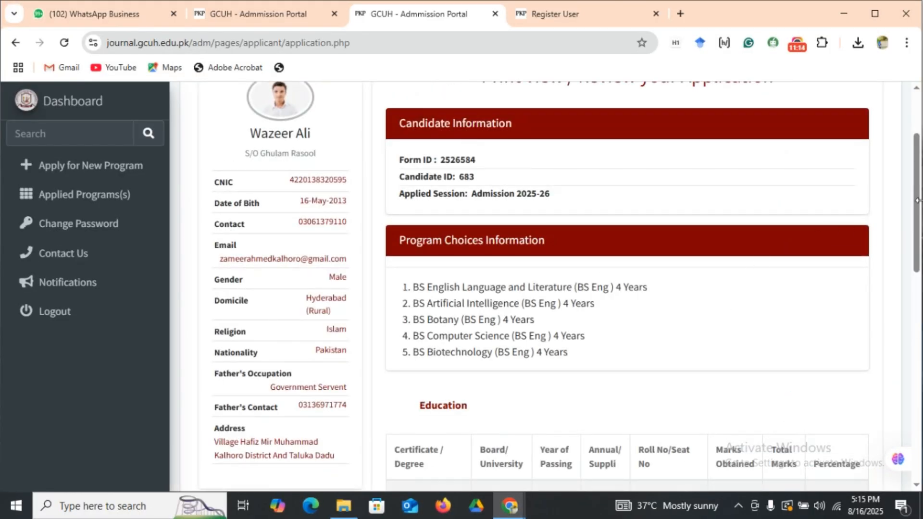
drag(917, 200, 883, 433)
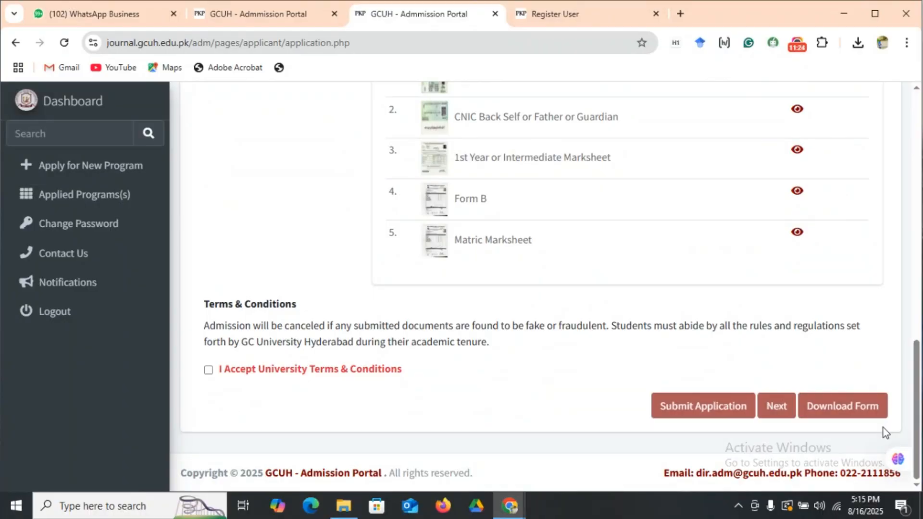
Accept the university terms and conditions, then submit the application and confirm the submission.
click(208, 371)
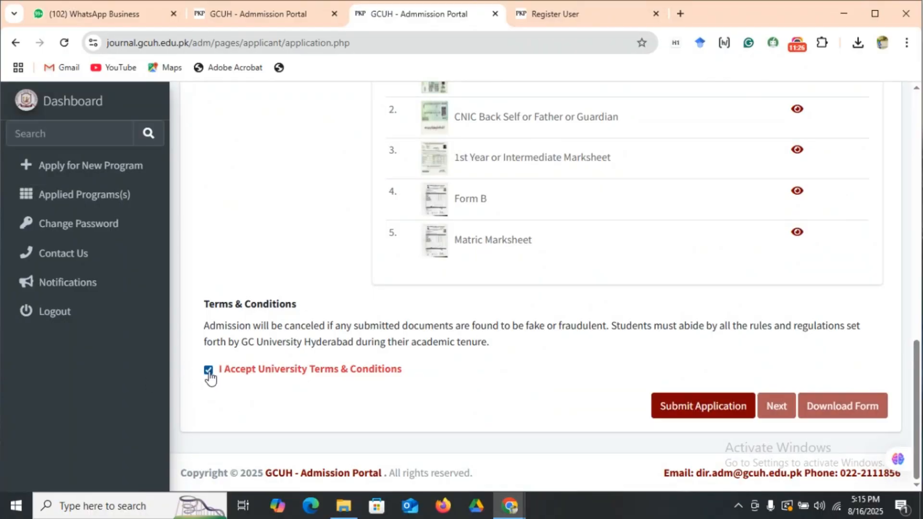
click(683, 409)
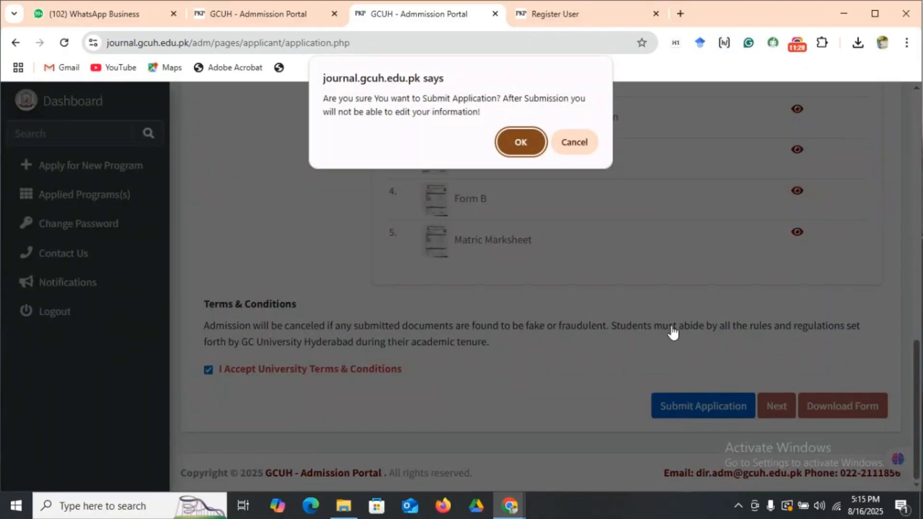
click(521, 138)
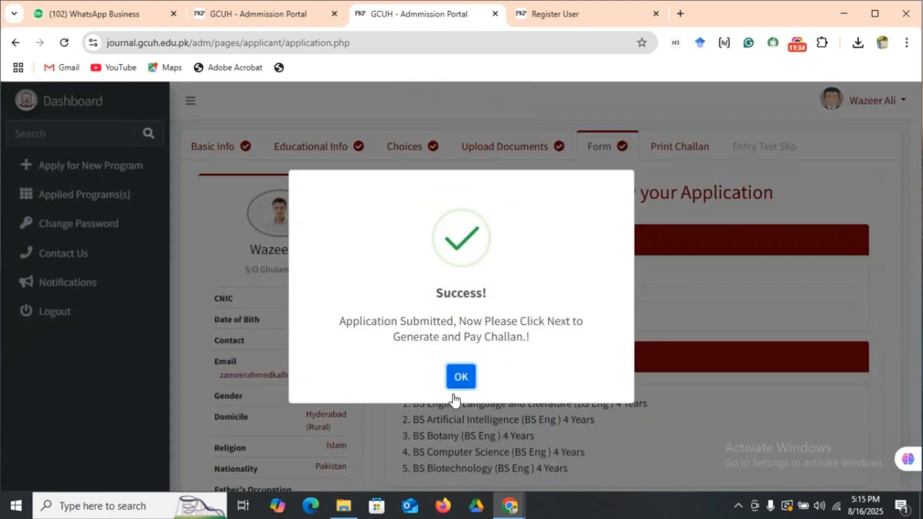
click(460, 376)
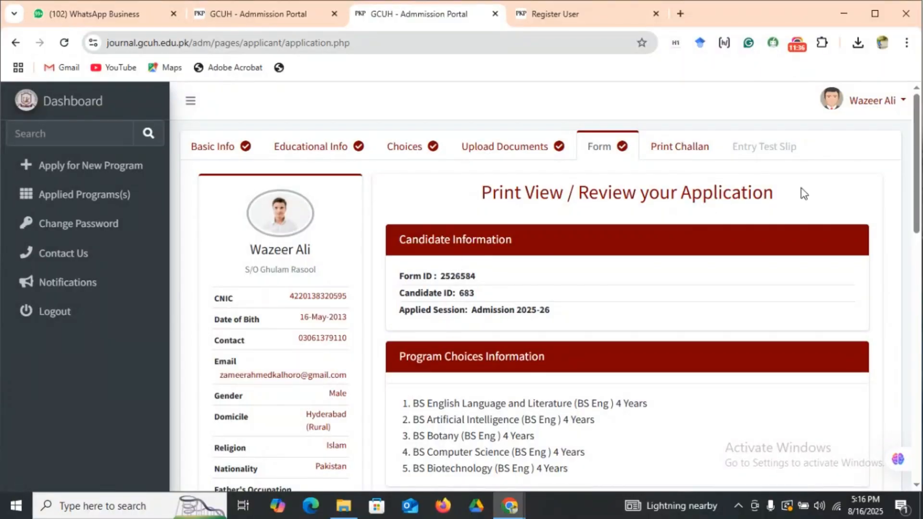
Generate the bank challan for the application, review it and return to the application page.
click(690, 154)
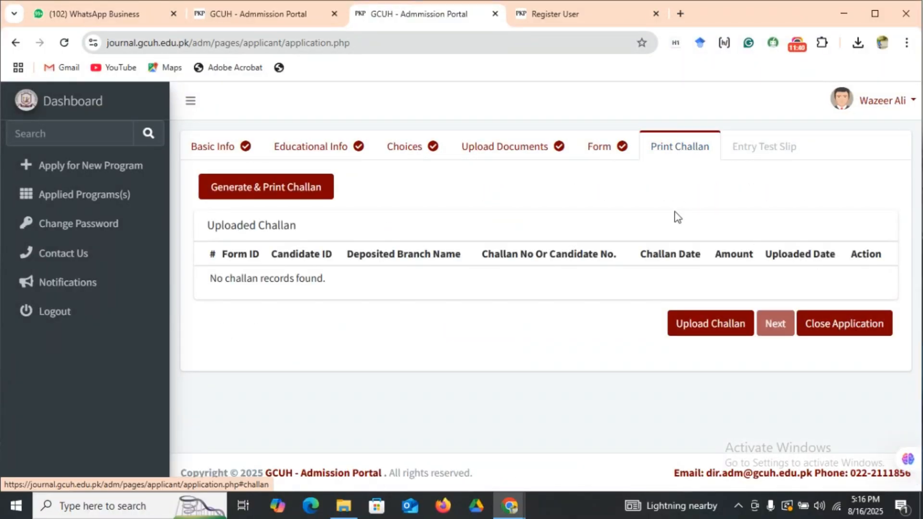
click(289, 189)
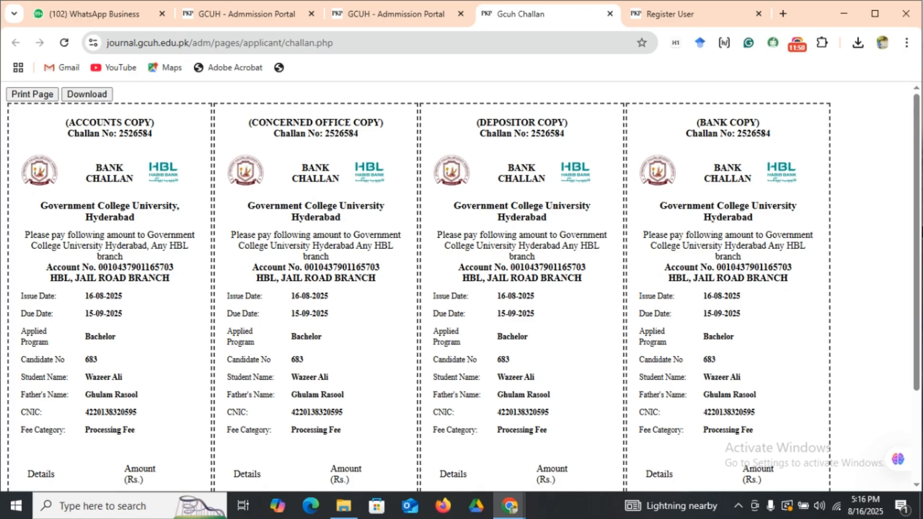
mouse_move(918, 250)
mouse_down()
mouse_move(918, 298)
mouse_move(920, 240)
mouse_up()
click(407, 23)
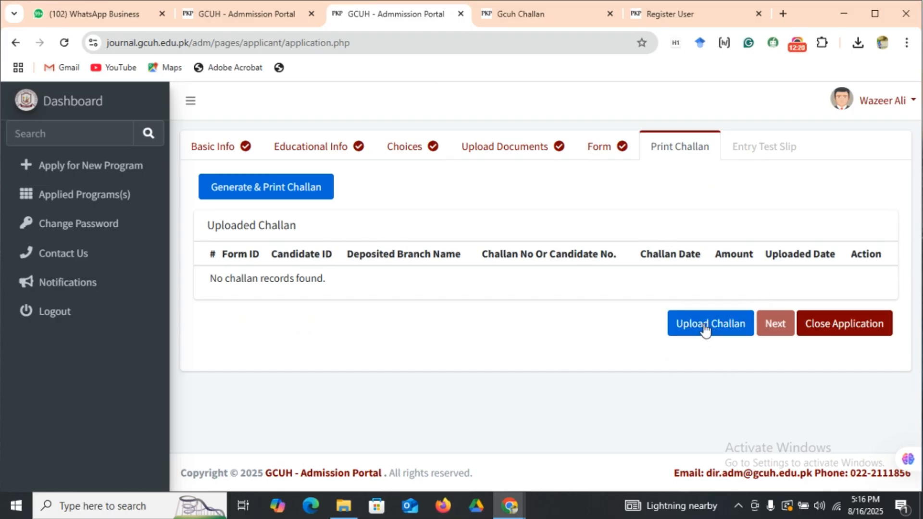
Fill in the challan upload details with deposited branch hbl, the challan number, amount 3000 and payment date 08/29/2025.
click(718, 329)
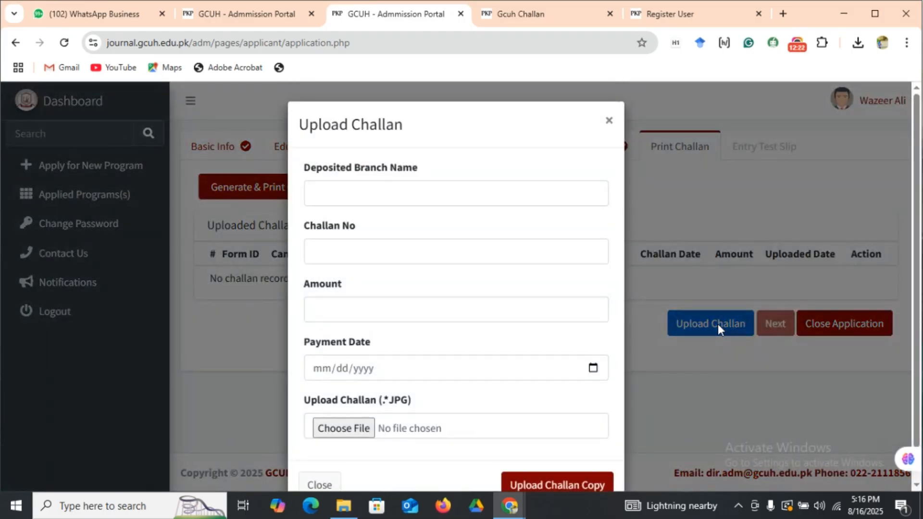
click(337, 198)
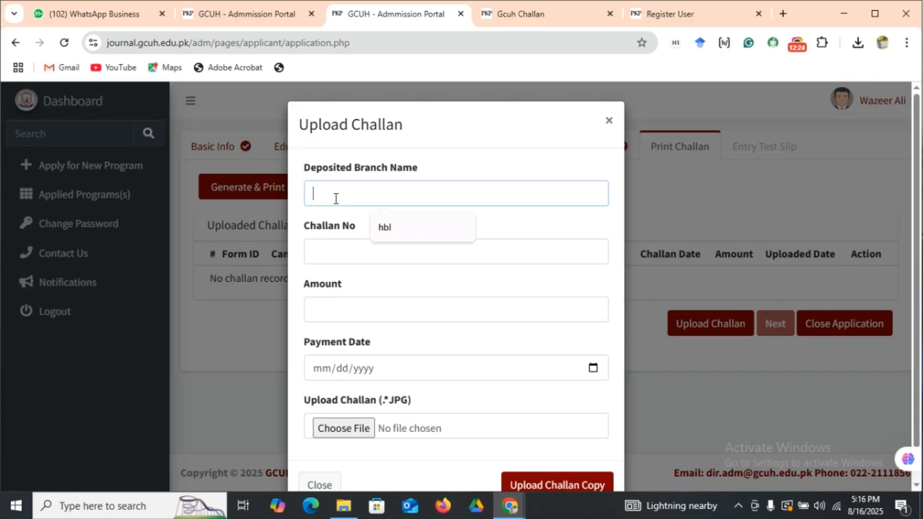
click(388, 228)
click(334, 259)
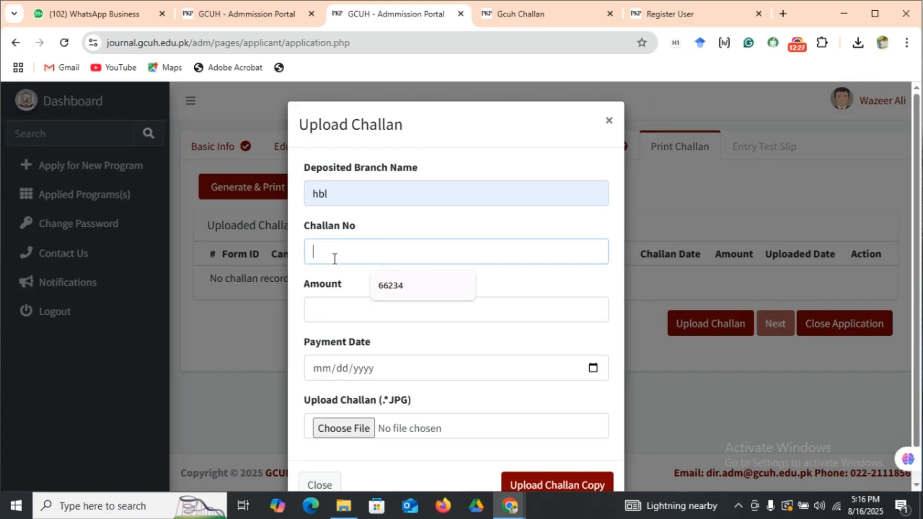
click(385, 285)
click(350, 308)
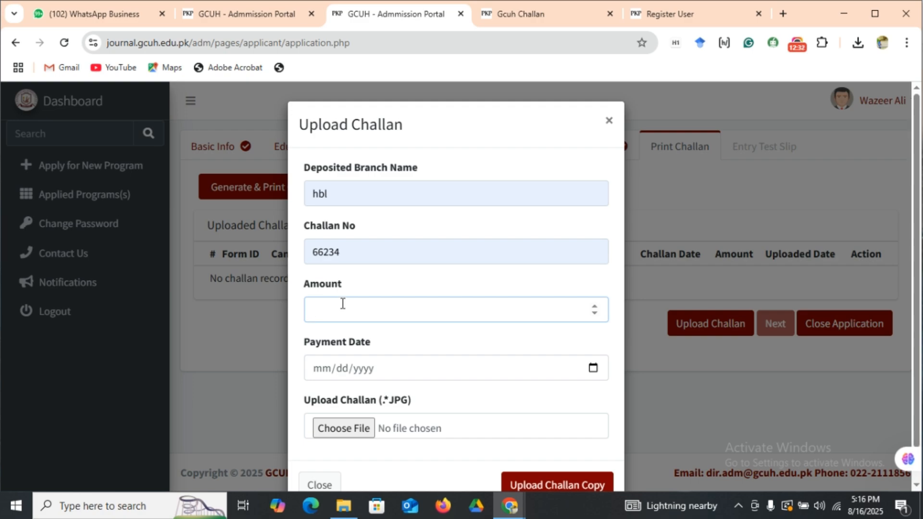
text(3000)
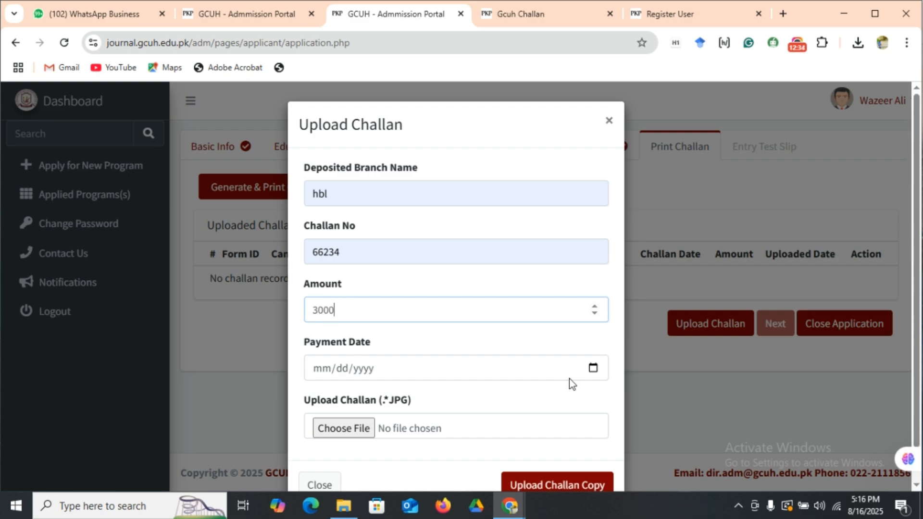
click(598, 367)
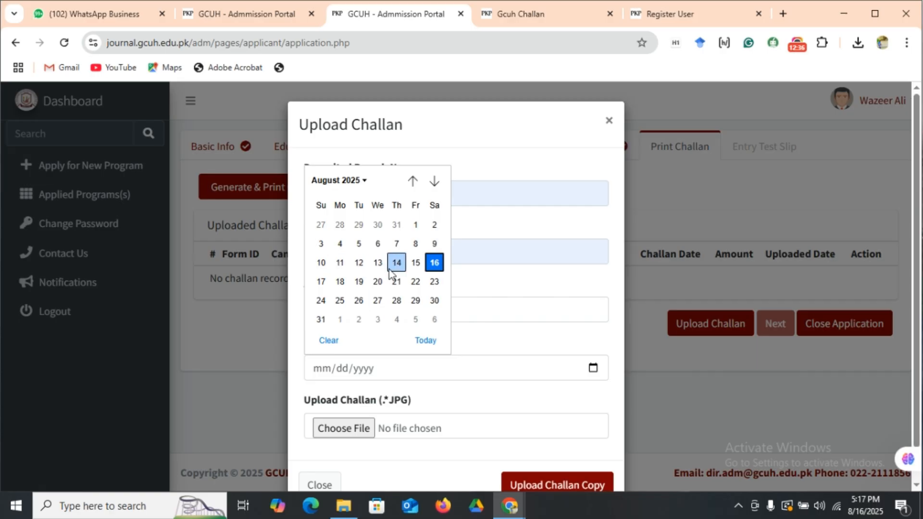
click(415, 301)
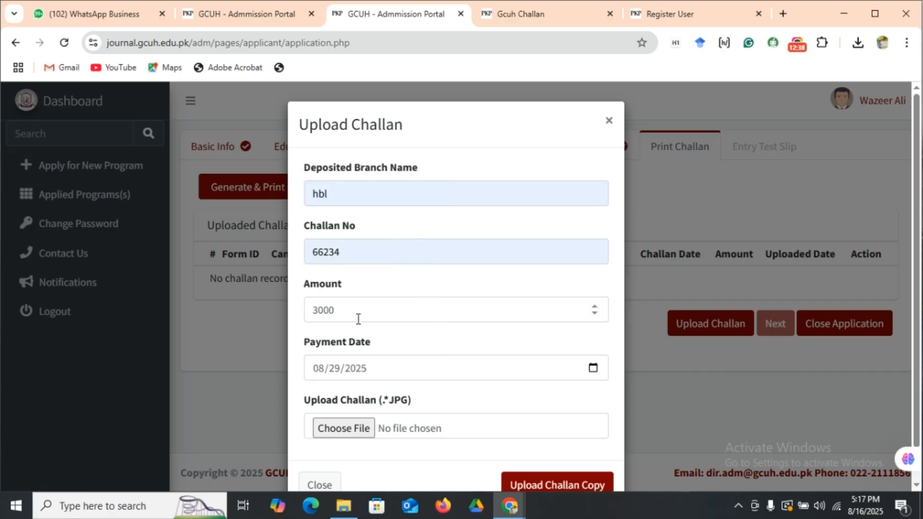
Upload matric marksheet.jpeg as the challan copy and proceed to the entry test slip.
click(343, 428)
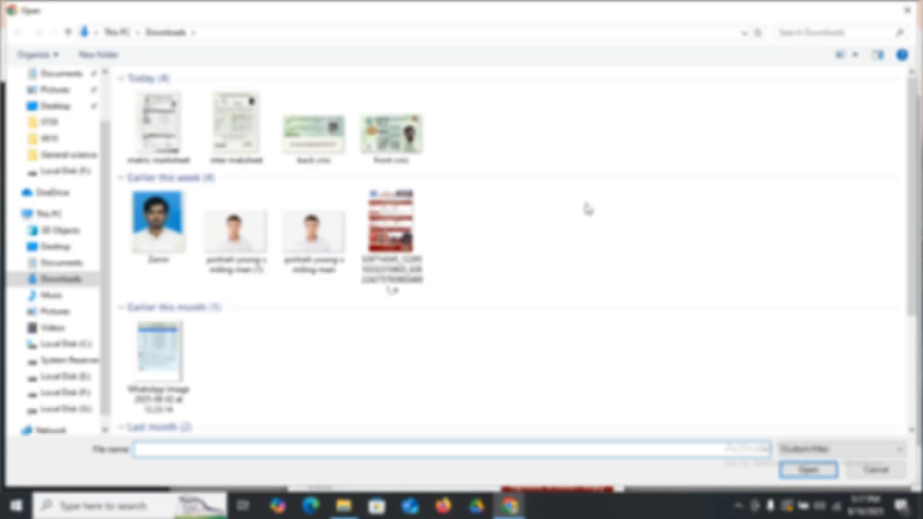
click(169, 124)
click(808, 469)
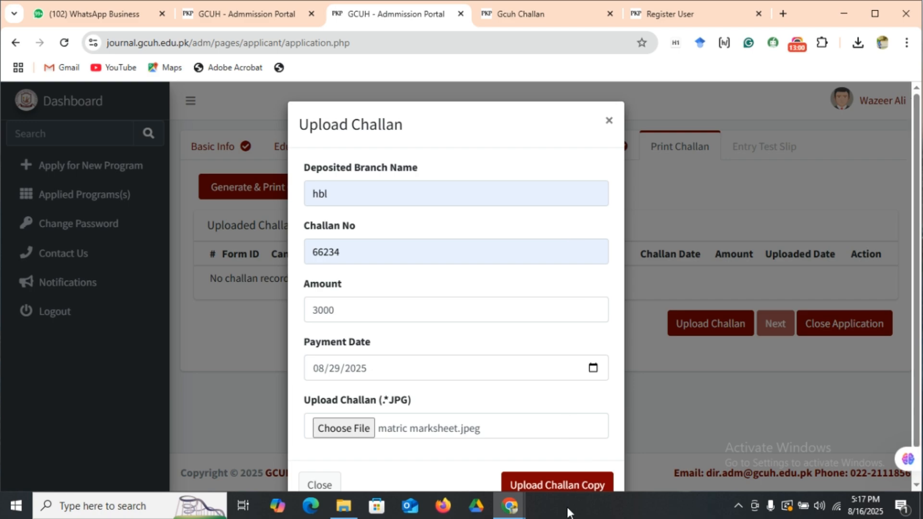
click(570, 485)
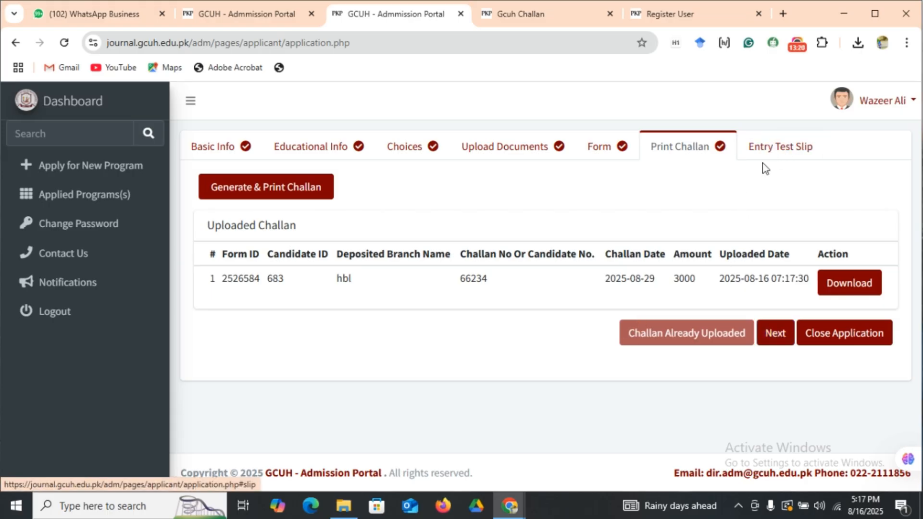
click(779, 148)
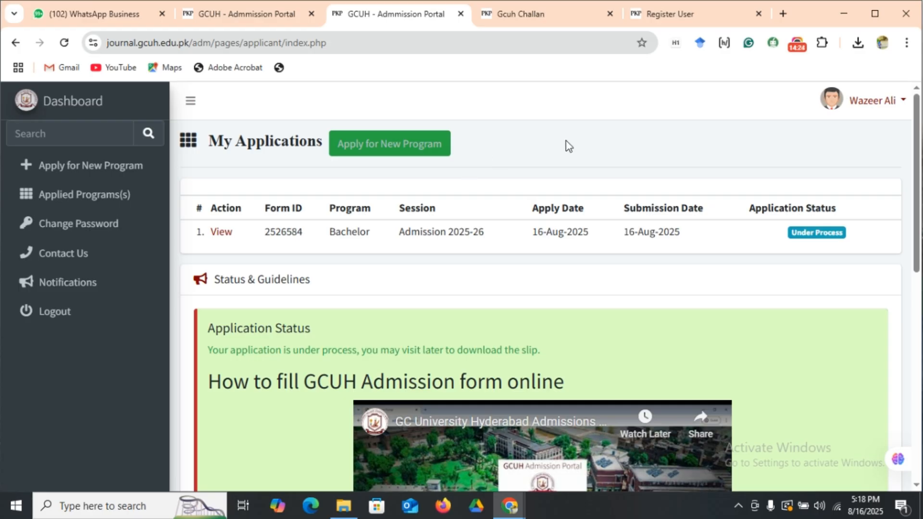
click(797, 47)
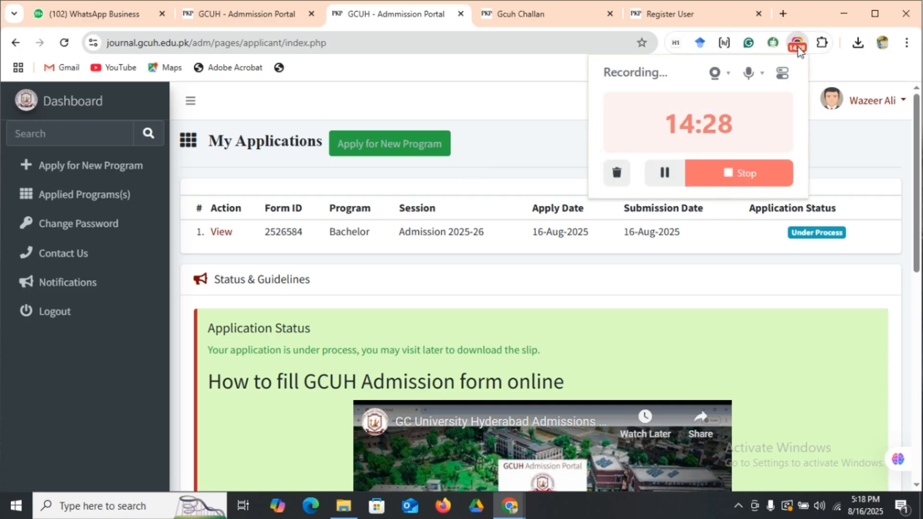